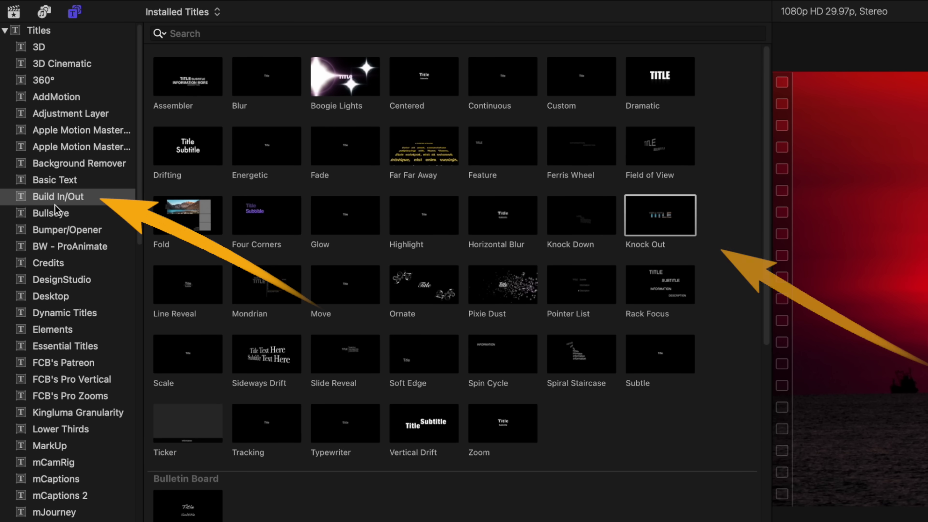
Step: Connect a Knock Out title above the sunset clip and open its text for editing
drag(687, 227, 53, 521)
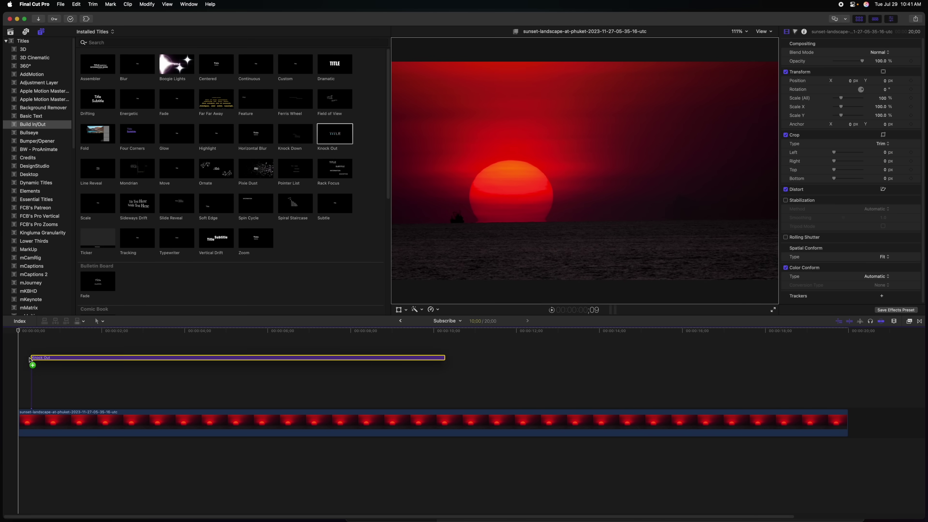
drag(30, 360, 31, 360)
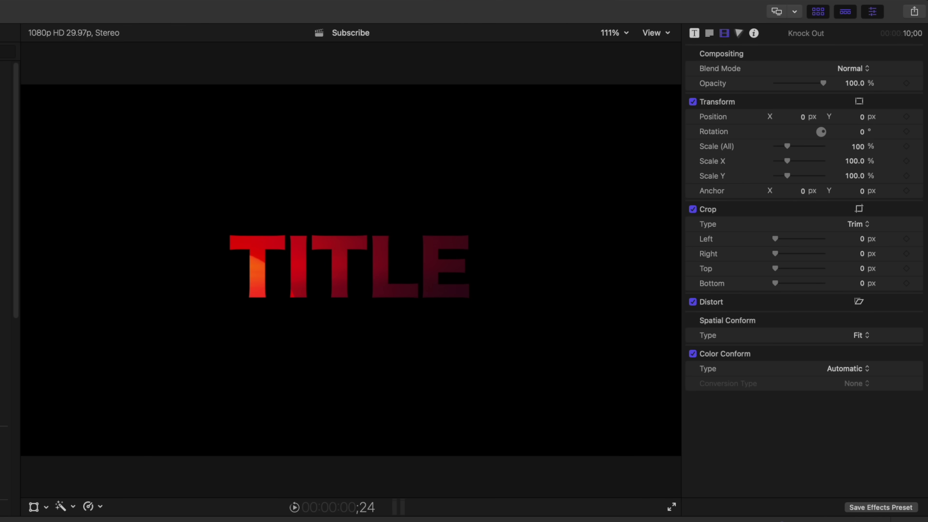
double_click(400, 292)
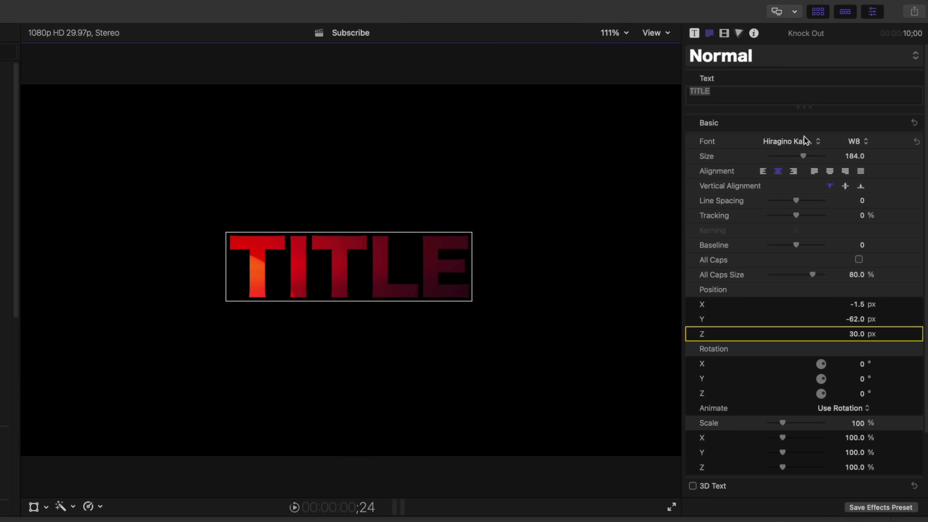
Step: Enlarge the title text to size 234, change it to SUBSCRIBE, and preview the animation
drag(805, 156, 813, 155)
click(753, 96)
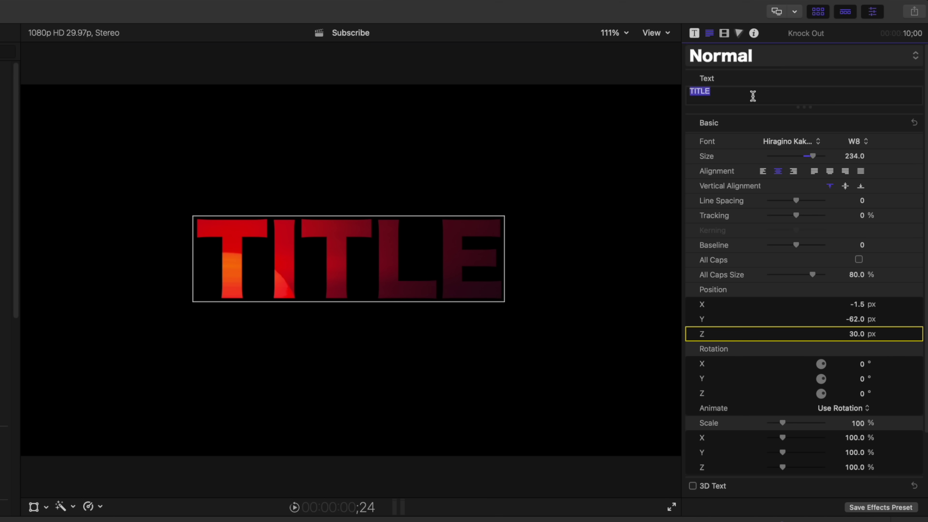
text(SUBSCRIBE)
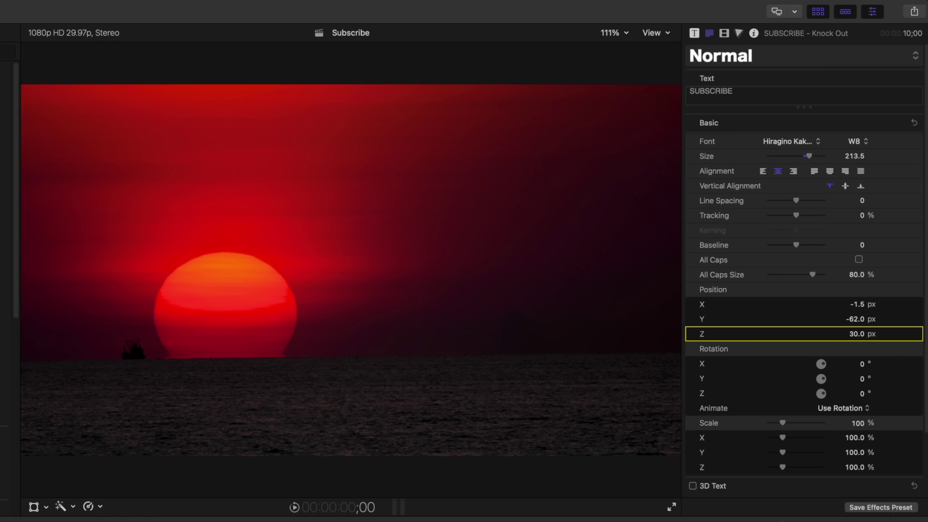
key(space)
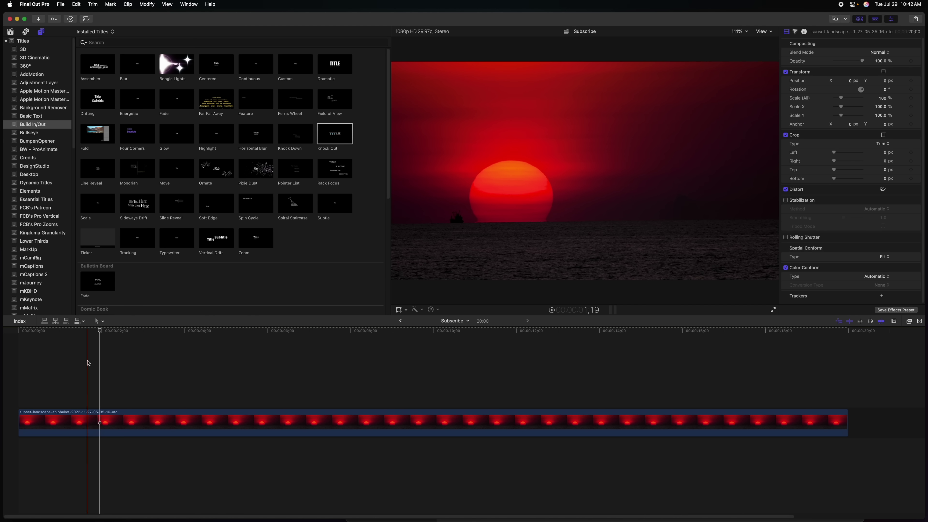
Step: Connect a Basic Title, make its text much larger, and set the font to Passion One
key(ctrl+t)
click(137, 403)
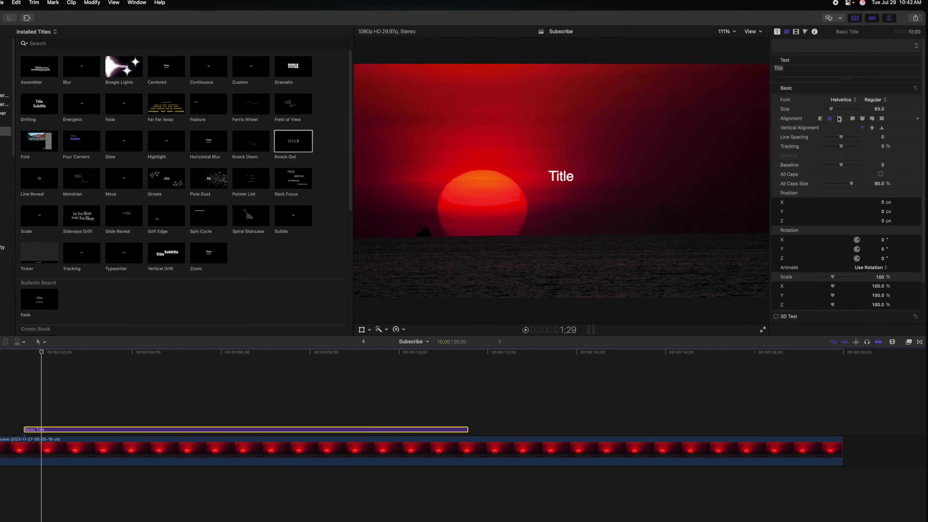
drag(836, 104, 858, 103)
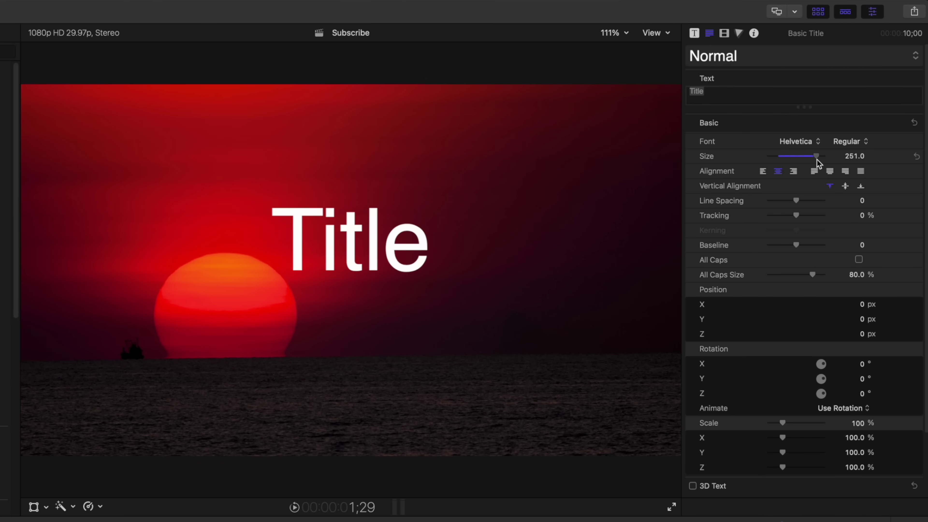
click(854, 95)
scroll(810, 144, down, 10)
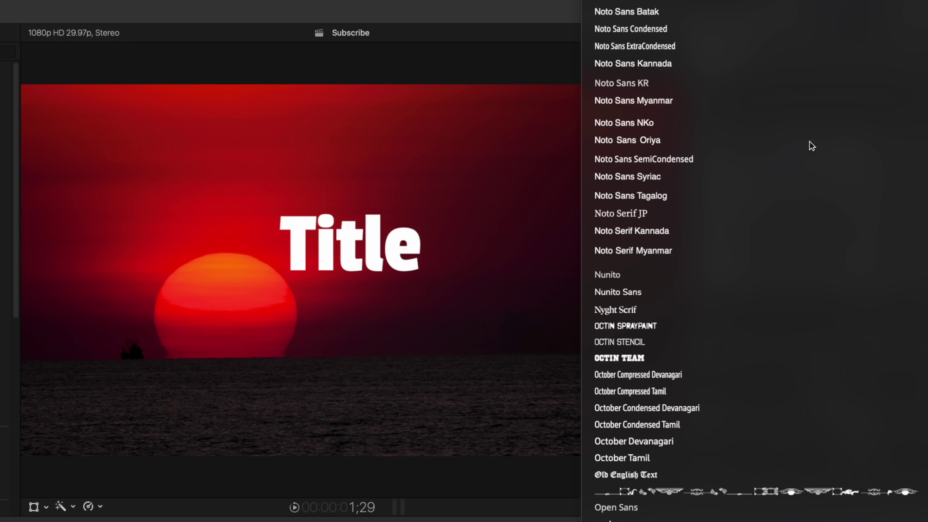
click(810, 144)
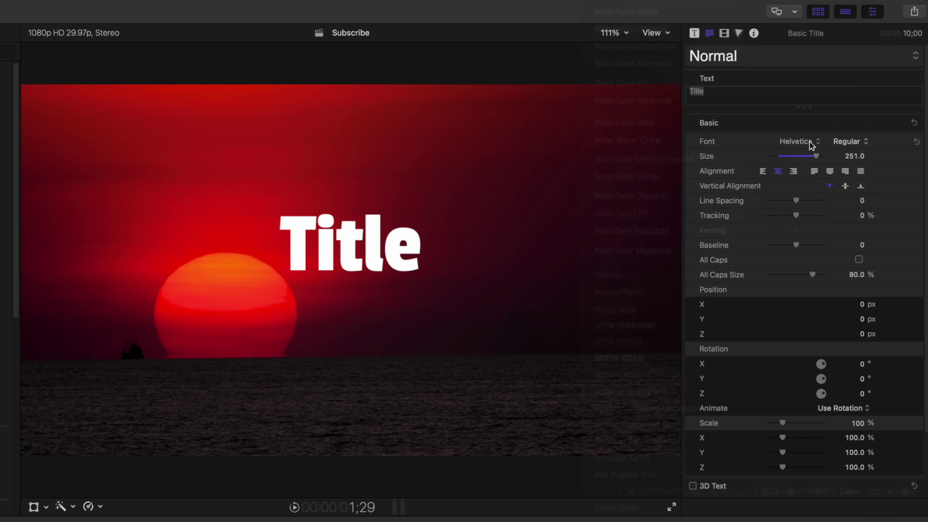
Step: Set the title's blend mode to Stencil Alpha and move it left and down
click(726, 34)
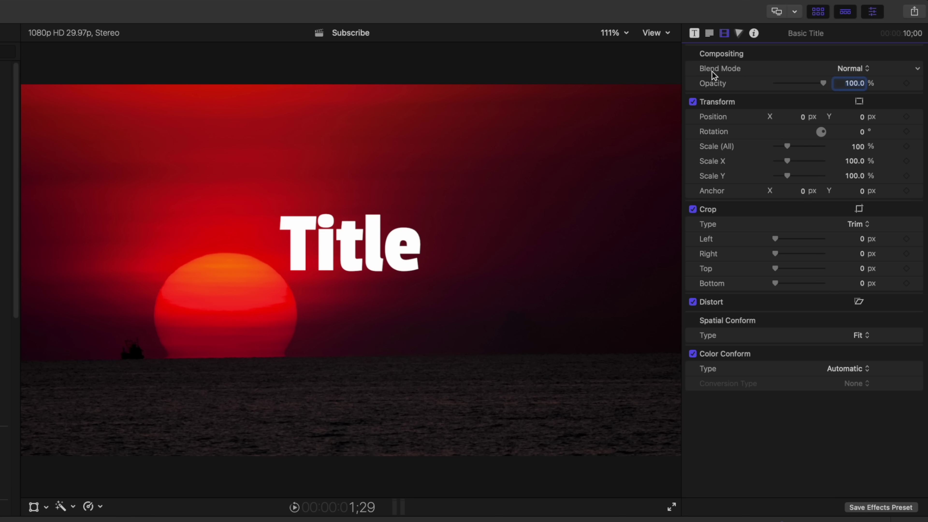
click(863, 70)
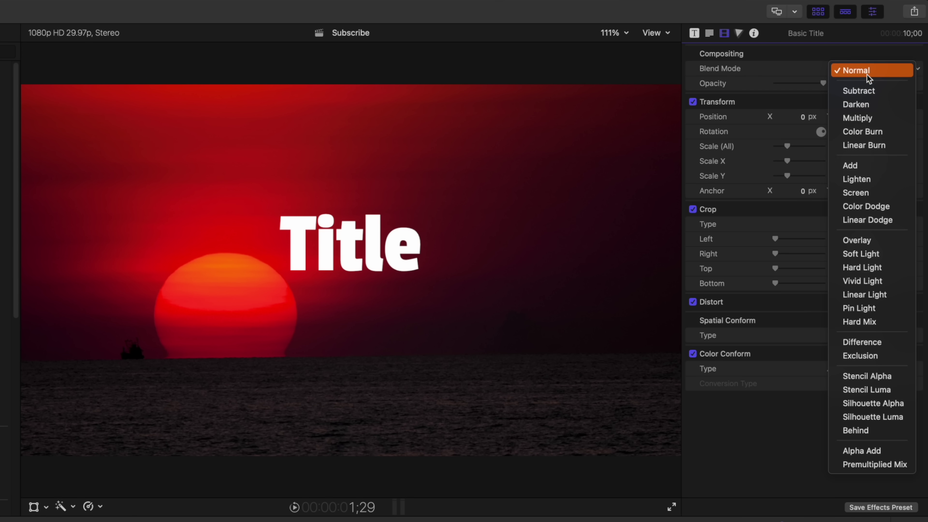
click(898, 376)
drag(375, 255, 270, 266)
Step: Enlarge the title to size 361 and place it left of the frame centre
click(709, 33)
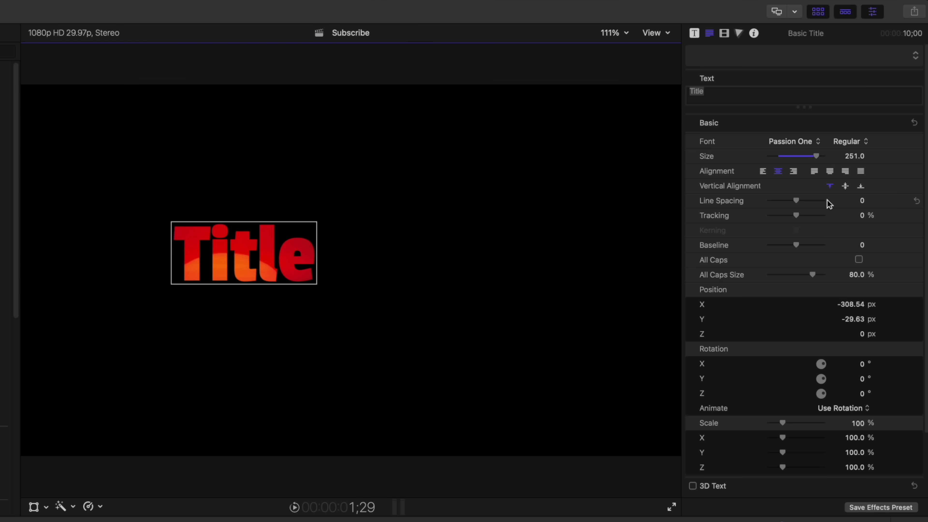
drag(857, 156, 880, 156)
drag(252, 213, 239, 249)
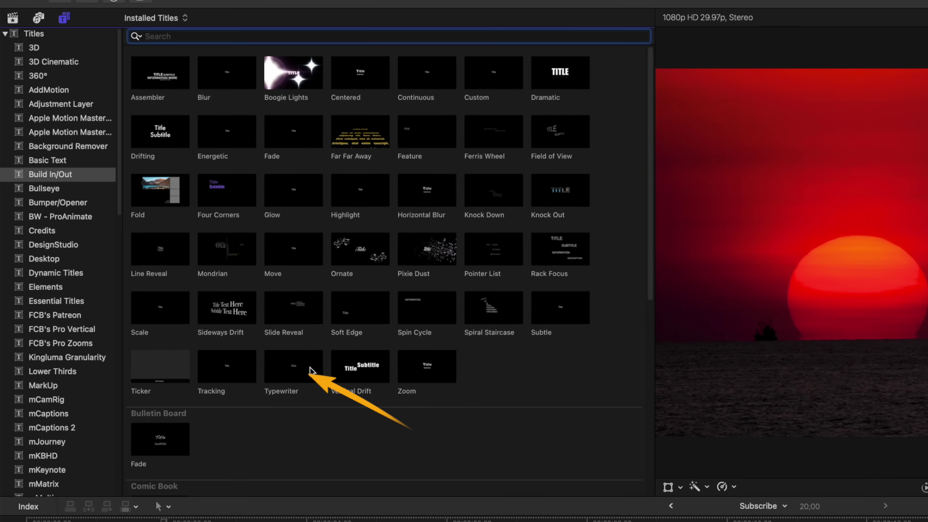
Step: Connect a Typewriter title above the sunset clip, preview it, and type SUBSCRIBE
drag(345, 424, 103, 366)
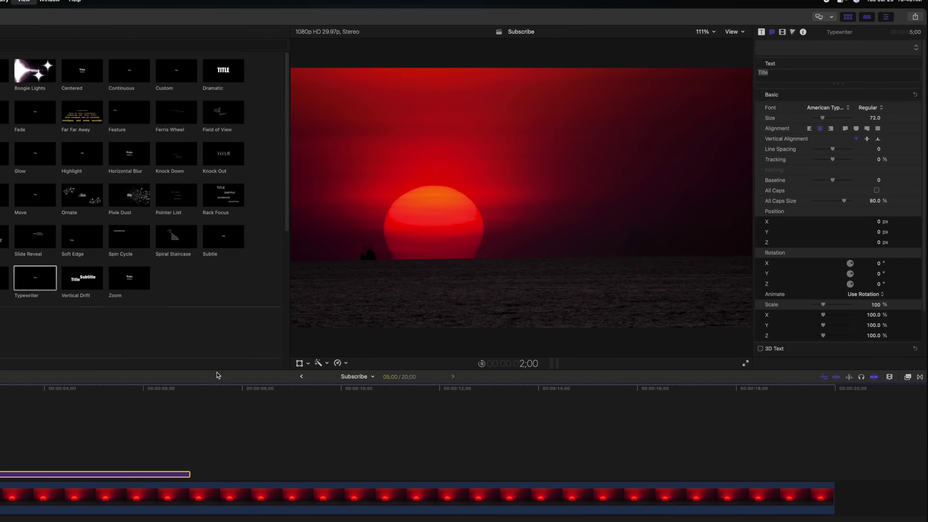
key(space)
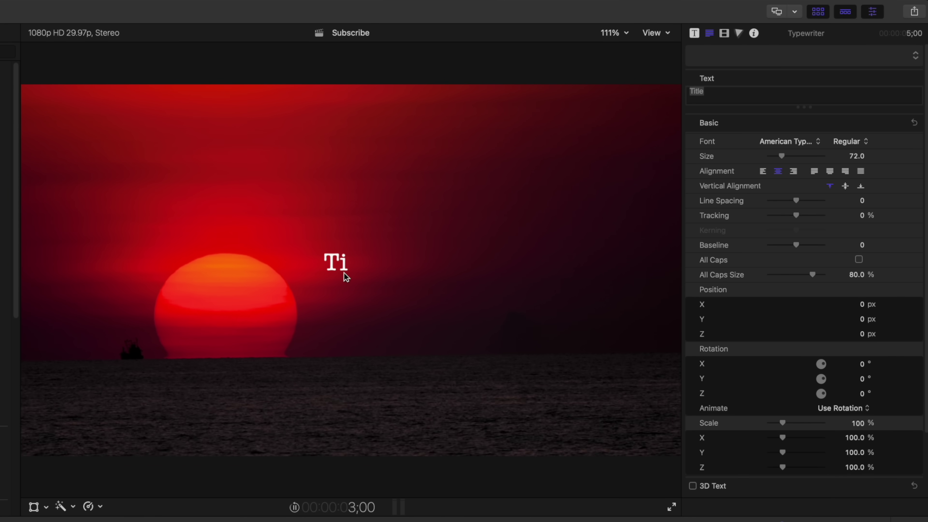
key(space)
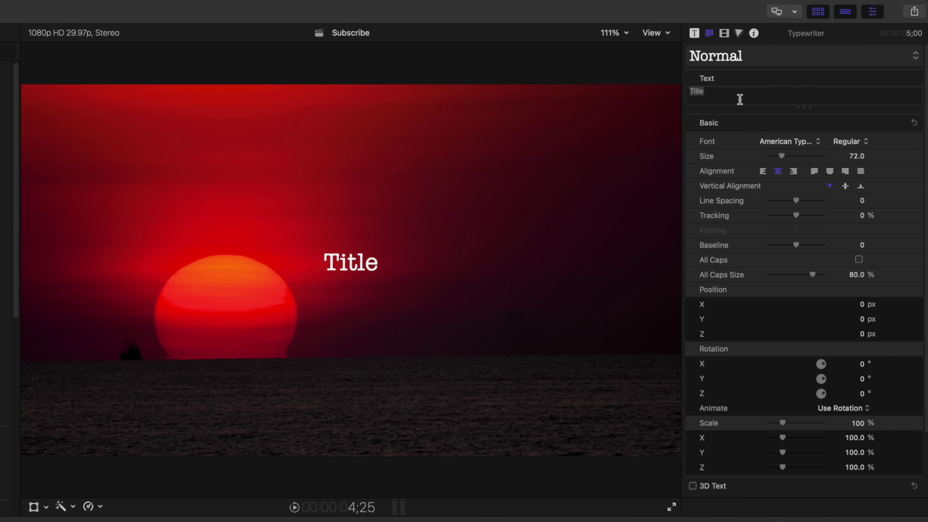
text(SUBSCRIBE)
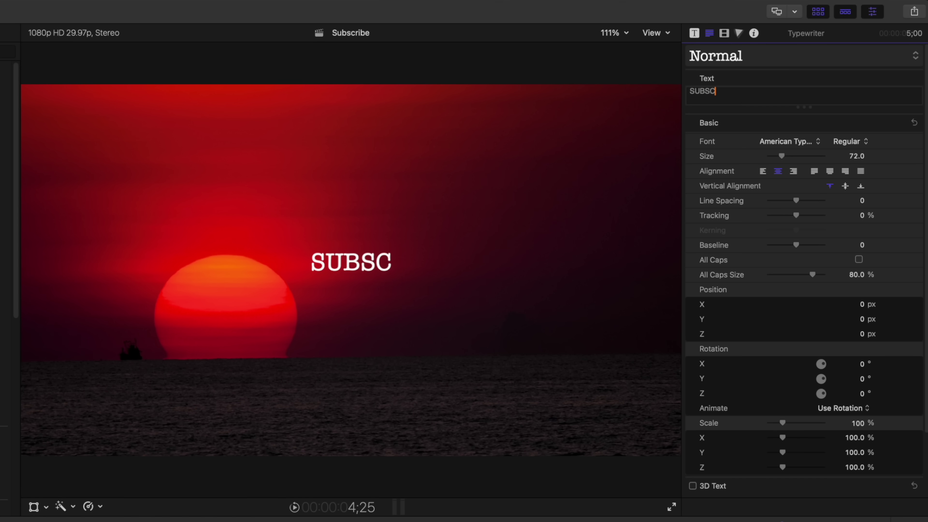
Step: Set Passion One at size 173, enable Fade In, shorten duration to about 16, and play
click(694, 33)
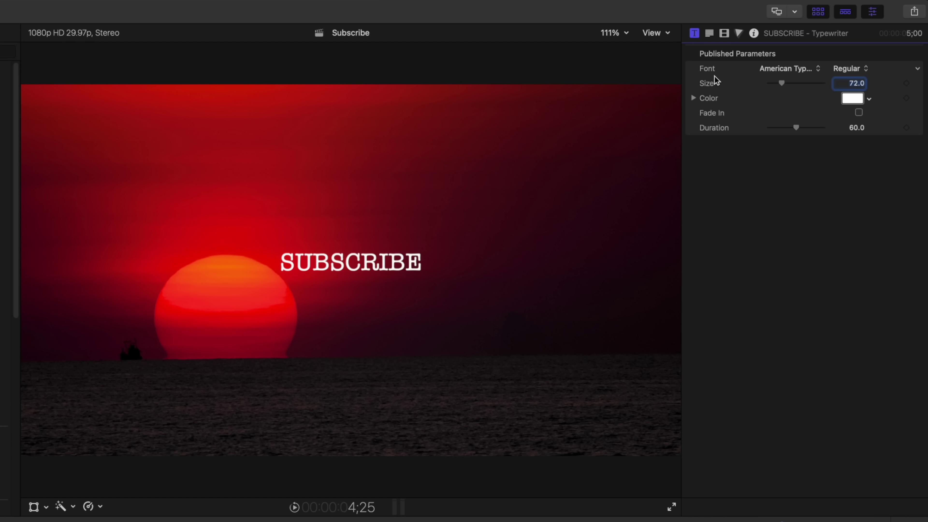
click(781, 68)
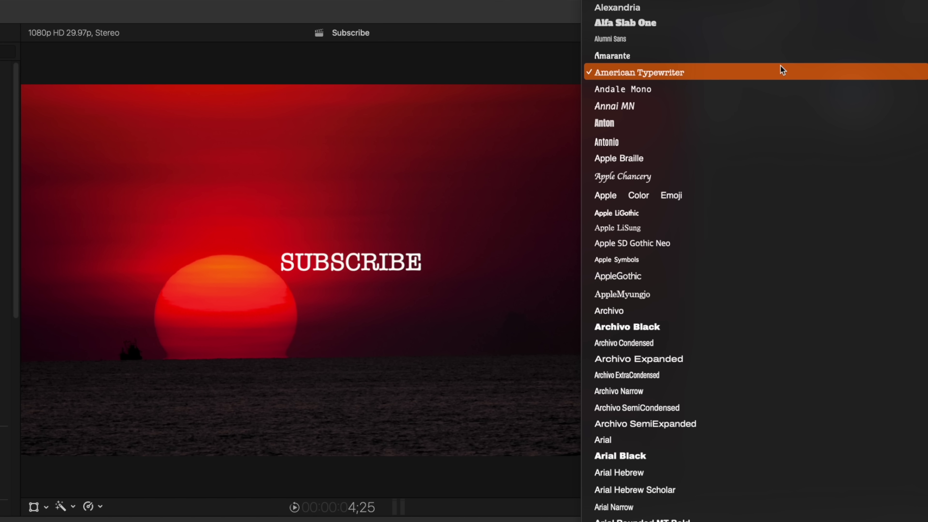
scroll(781, 66, down, 20)
click(779, 65)
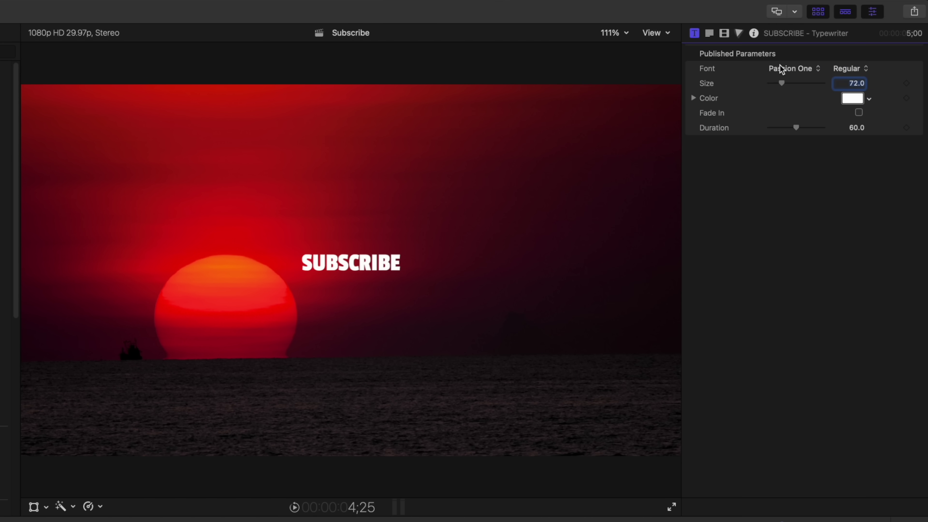
drag(785, 84, 803, 85)
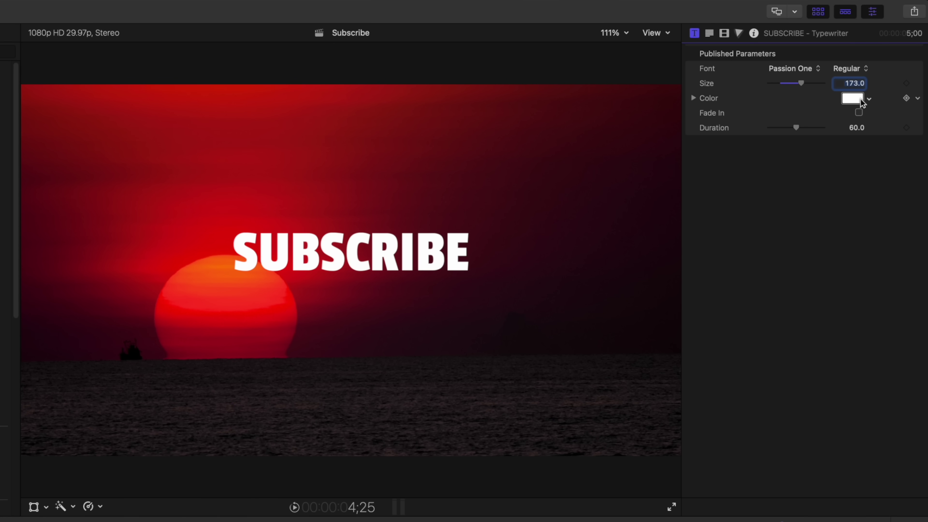
click(859, 113)
drag(796, 128, 777, 130)
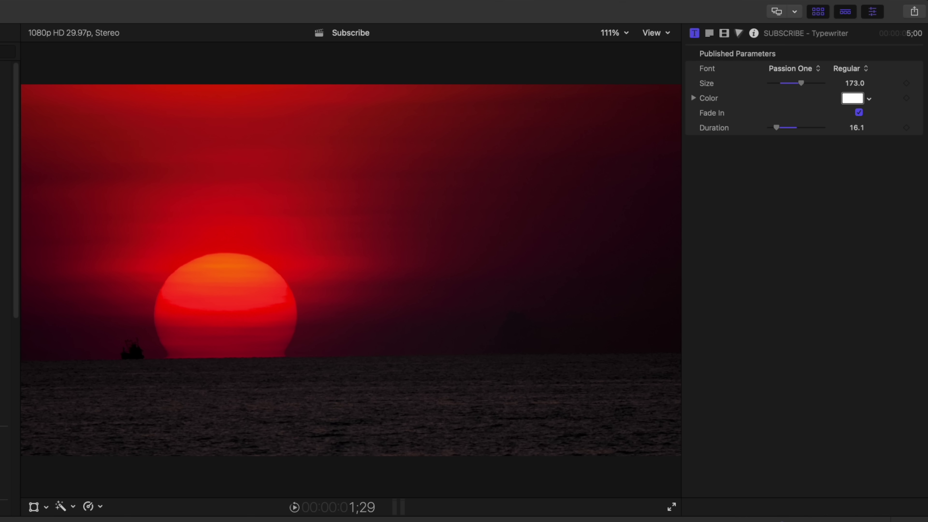
key(space)
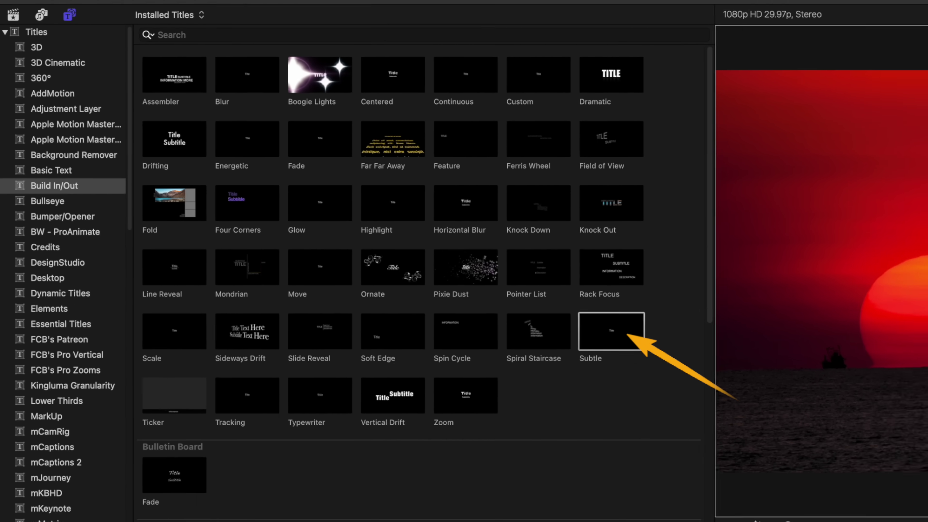
Step: Add the Subtle title, preview it, and set its text to size 240 in Passion One
drag(681, 371, 153, 363)
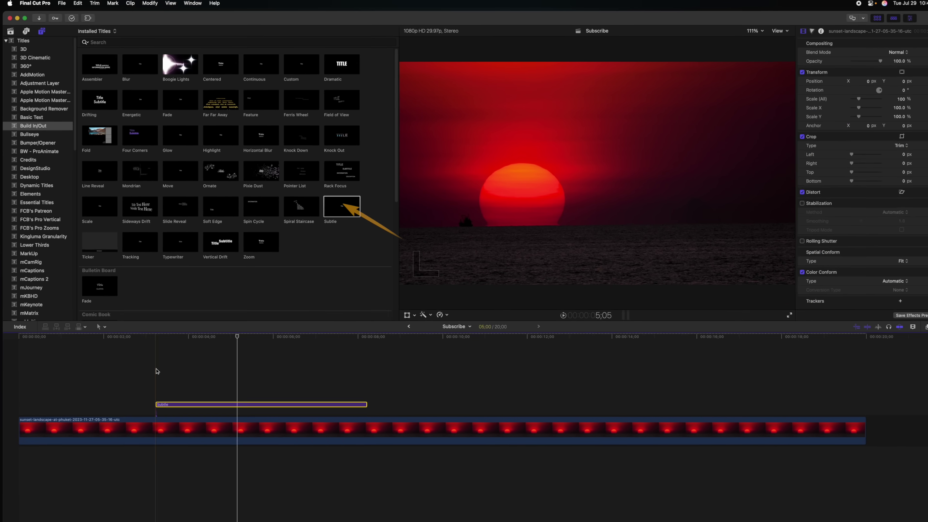
key(space)
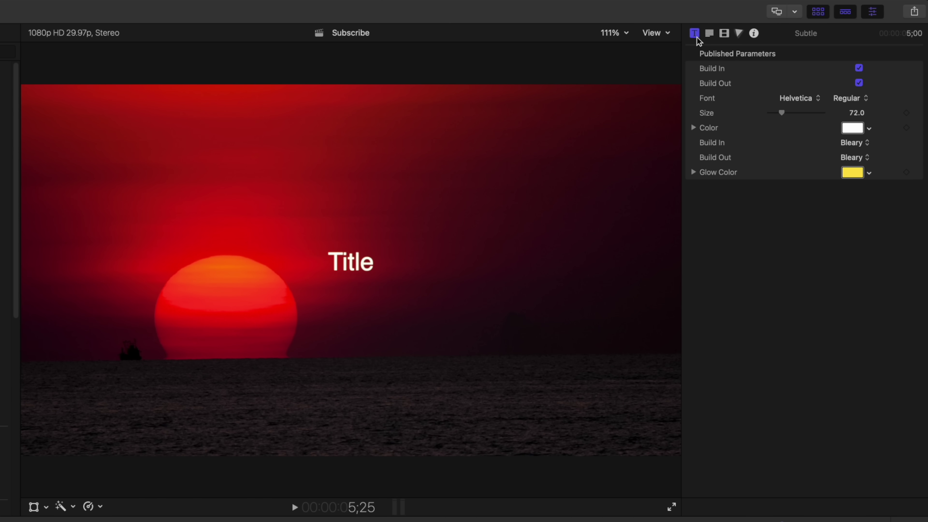
drag(782, 113, 815, 118)
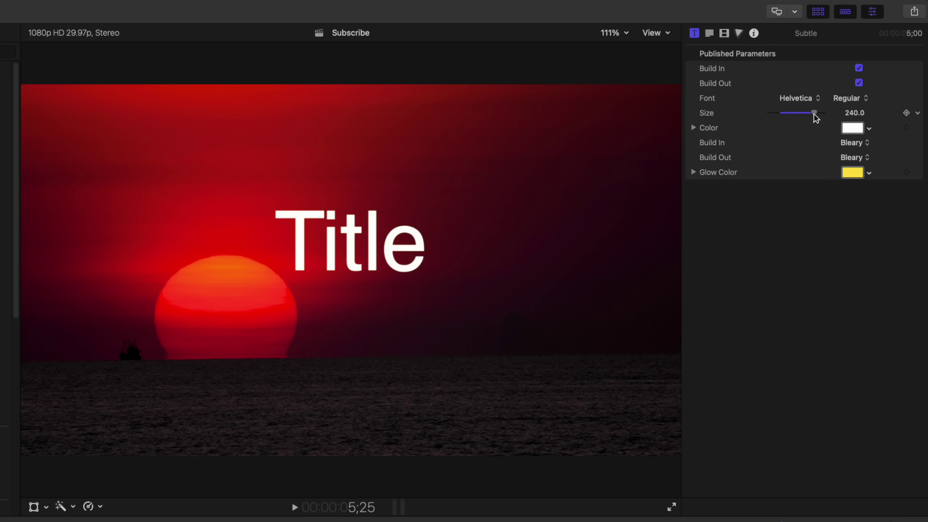
click(807, 99)
scroll(808, 98, down, 15)
click(807, 98)
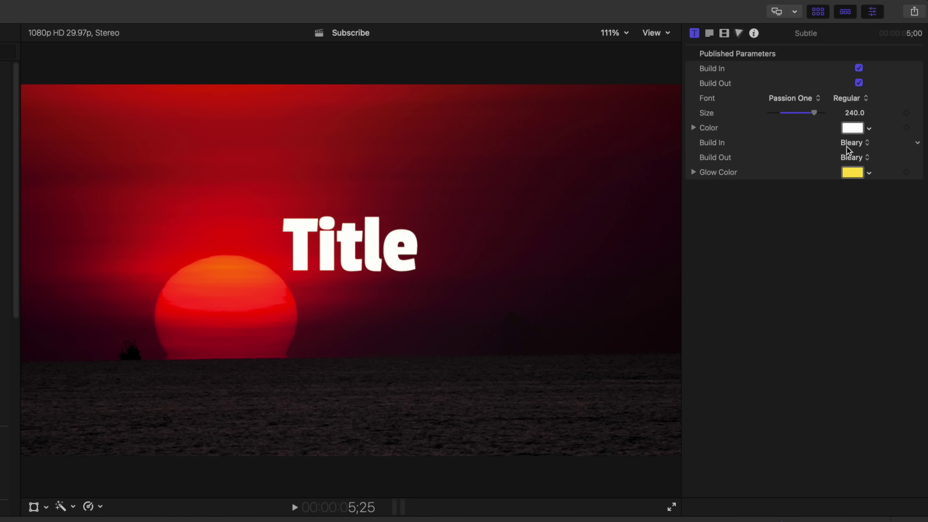
Step: Make the title build in with Breeze and preview the animation
click(858, 145)
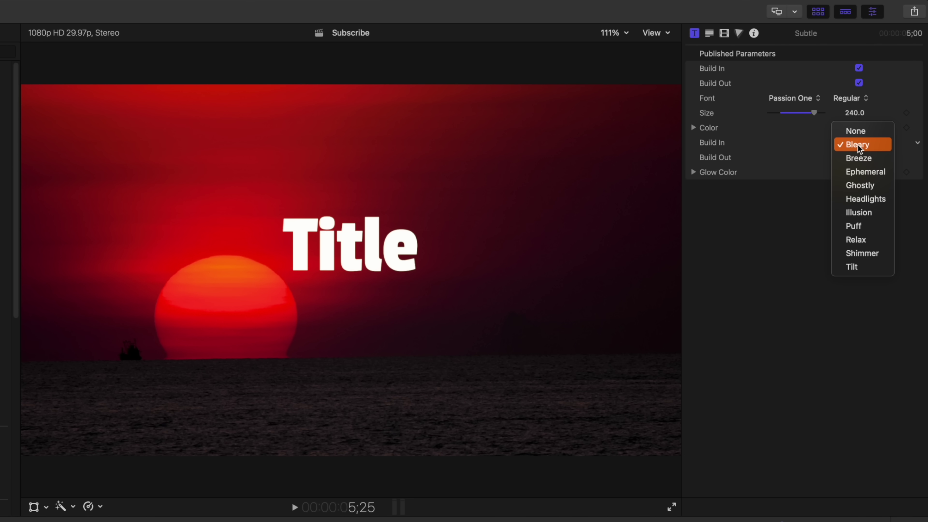
click(868, 157)
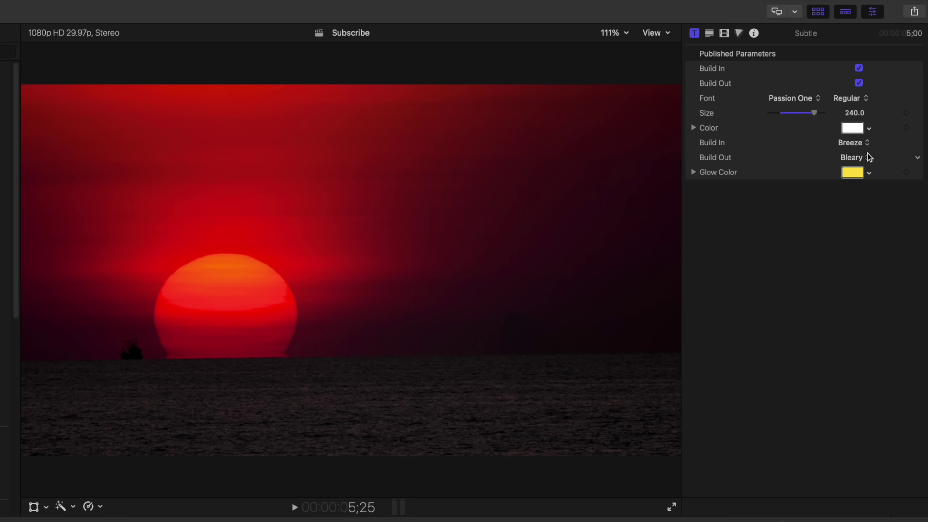
key(space)
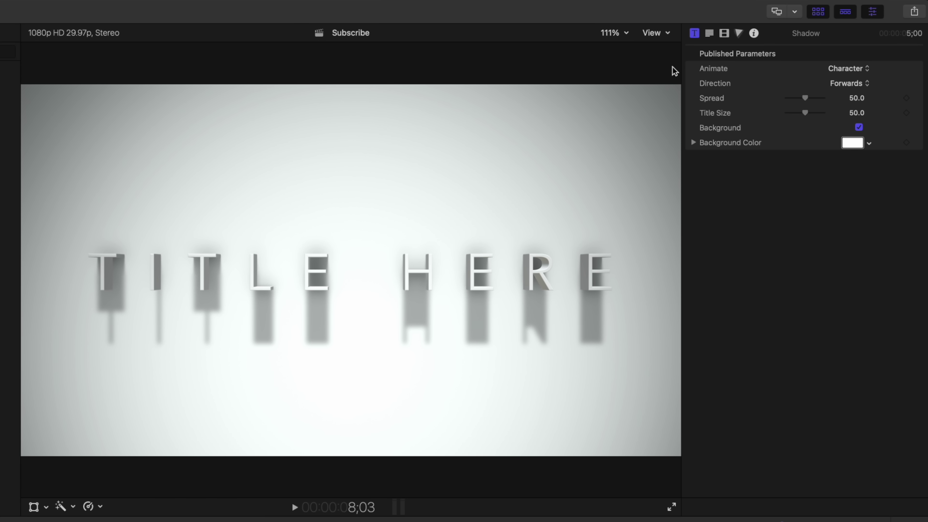
Step: Change the Shadow title text to SUBSCRIBE and widen its letter spread to 66.92
click(709, 33)
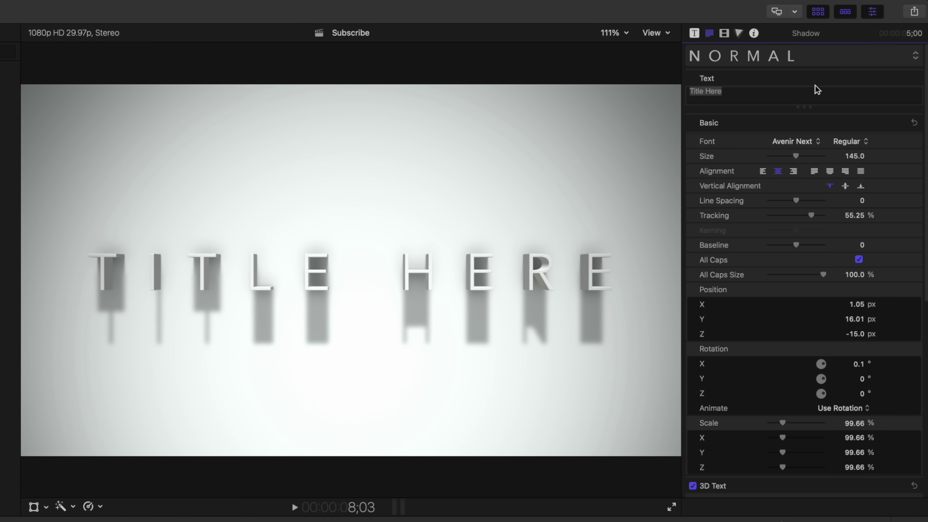
text(SUBSCRIBE)
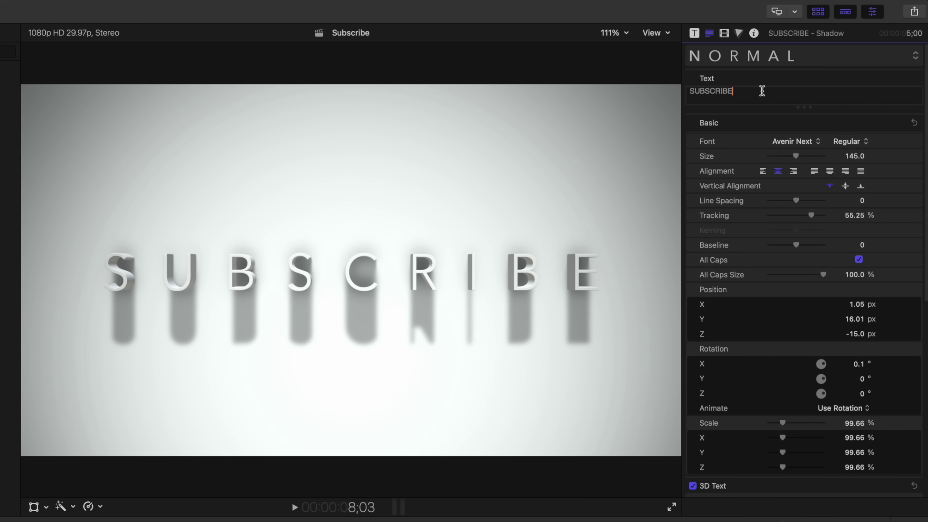
click(699, 29)
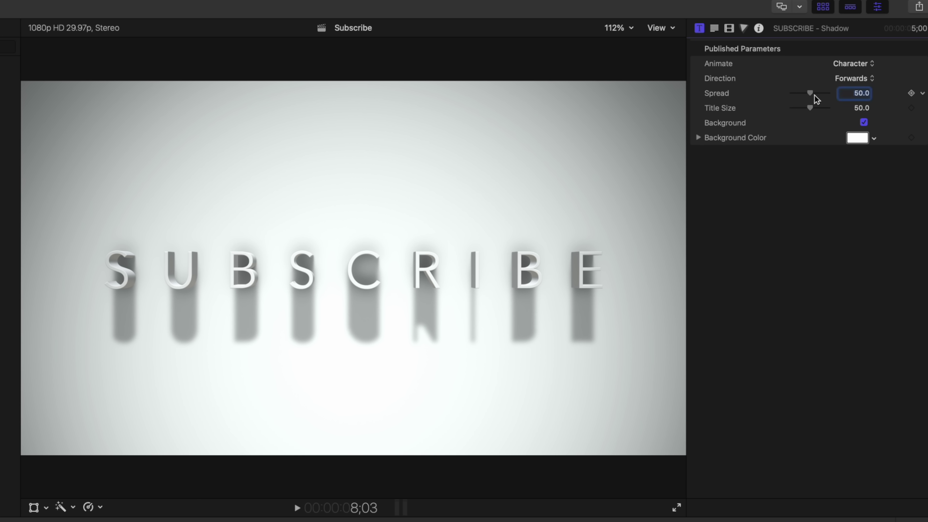
drag(810, 93, 817, 93)
Step: Toggle the background off and on, try other colours, then restore it to white
click(863, 120)
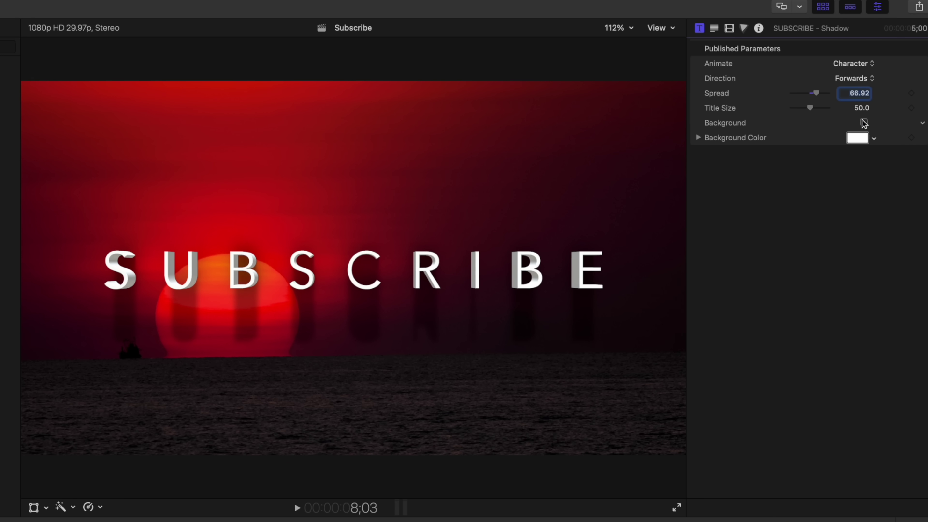
click(864, 123)
click(858, 138)
drag(11, 380, 38, 375)
click(33, 374)
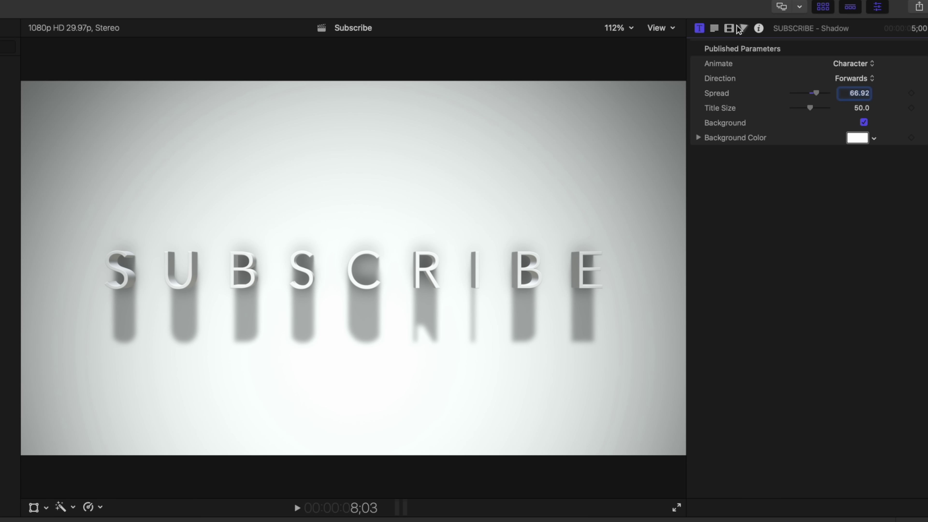
Step: Blend the SUBSCRIBE title with Multiply, move it higher in the frame, and play it
click(729, 28)
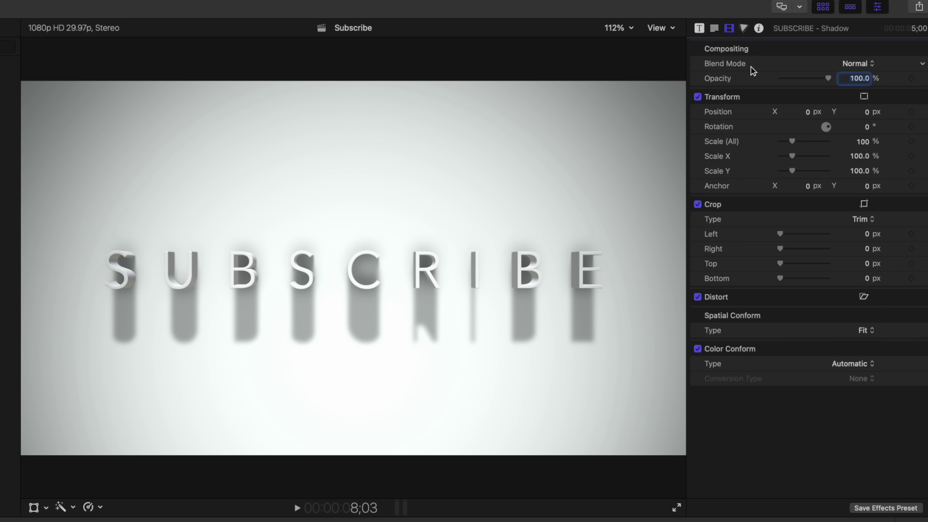
click(855, 65)
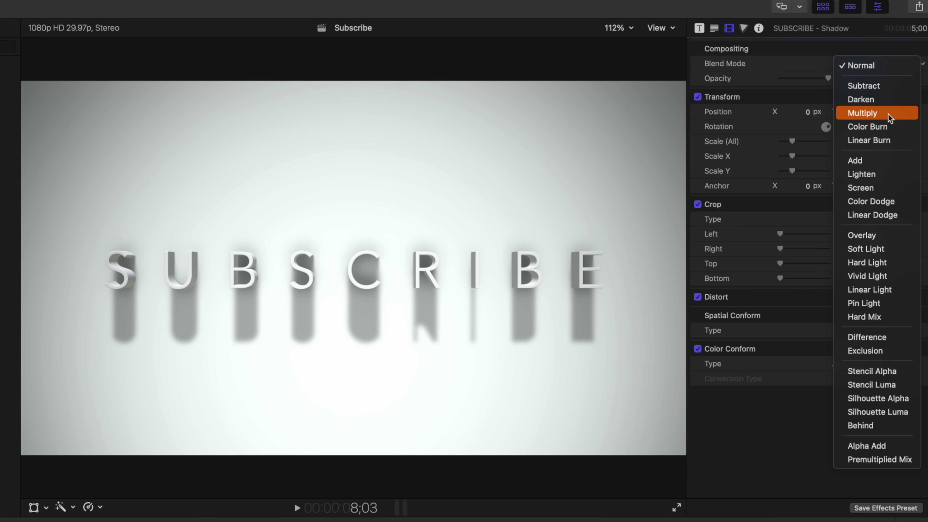
click(890, 60)
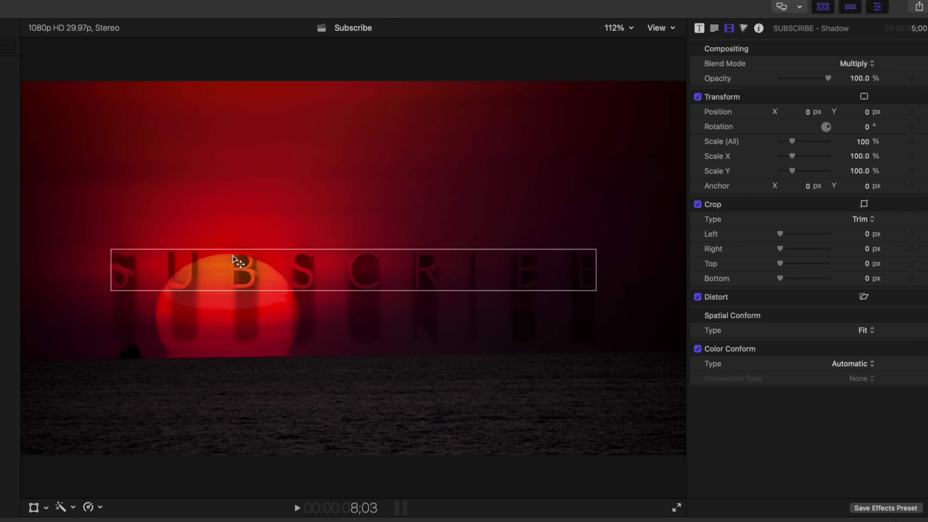
drag(240, 263, 251, 186)
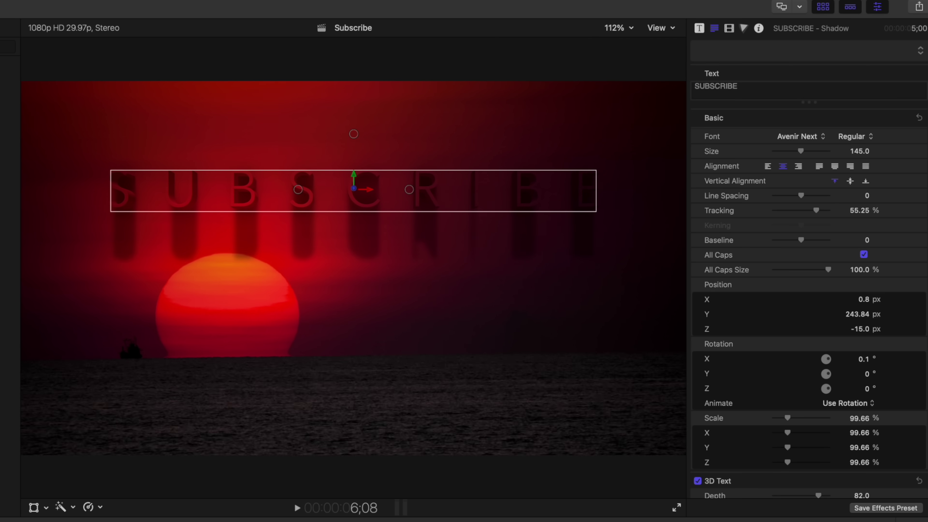
key(space)
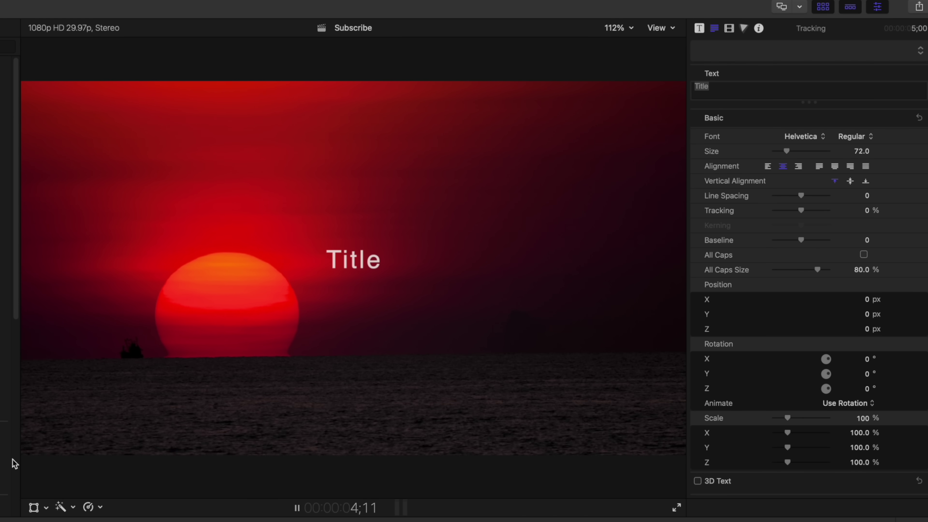
Step: Replay the Tracking title animation and raise its Tracking In to 100%
key(slash)
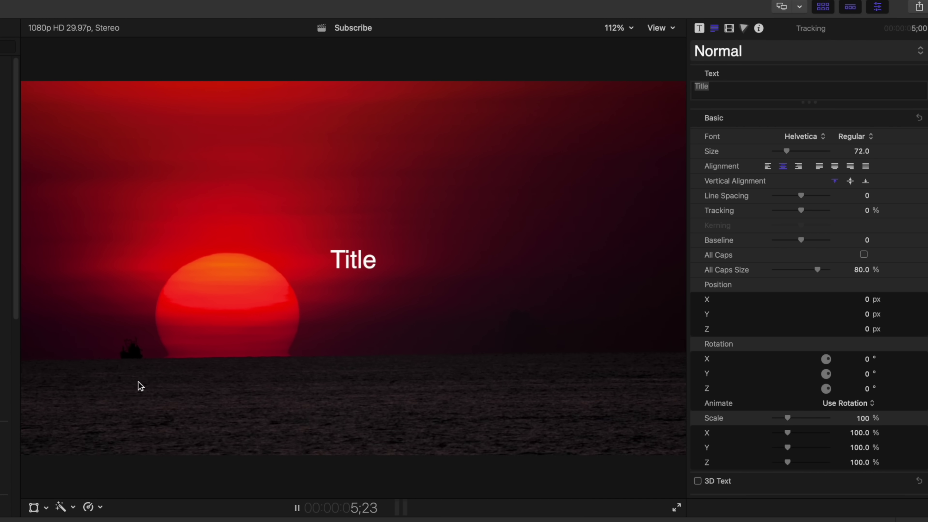
click(699, 29)
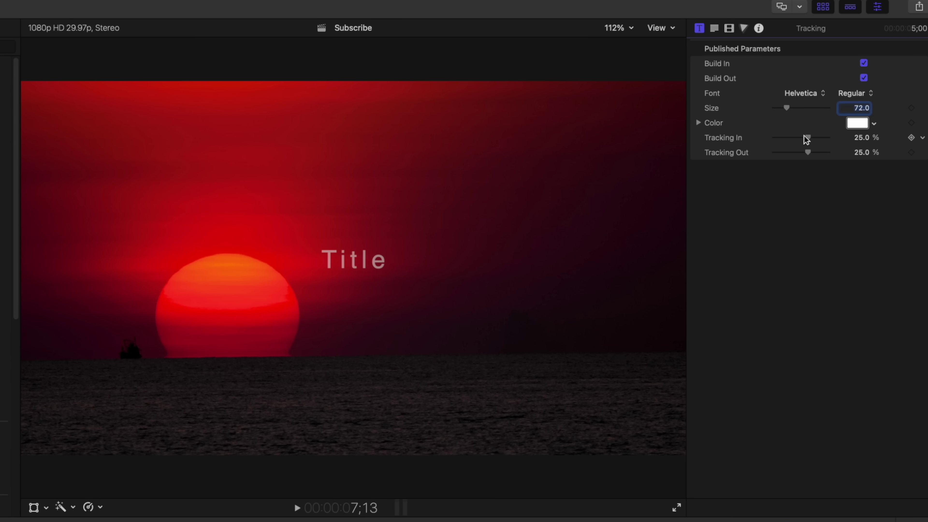
drag(810, 139, 834, 152)
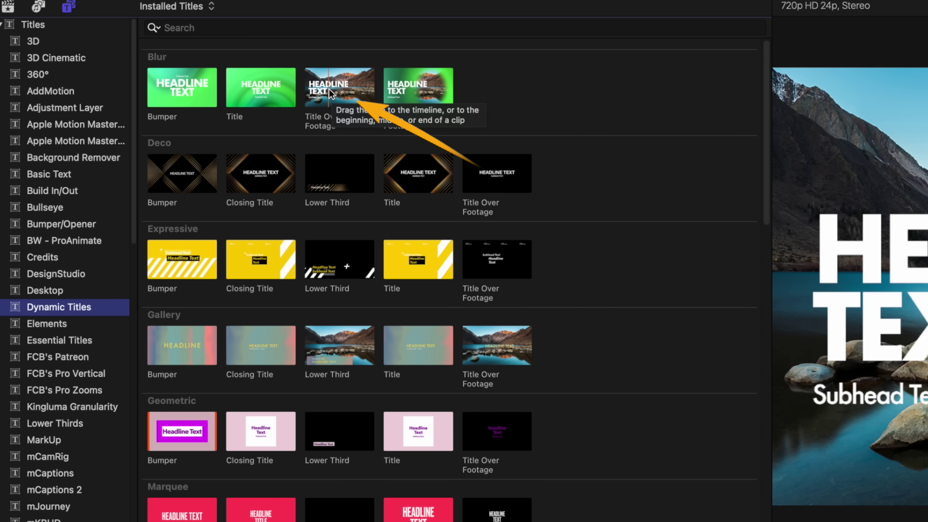
Step: Add Blur Title Over Footage, play it, then select HEADLINE TEXT and move to Subhead Text
drag(331, 94, 114, 399)
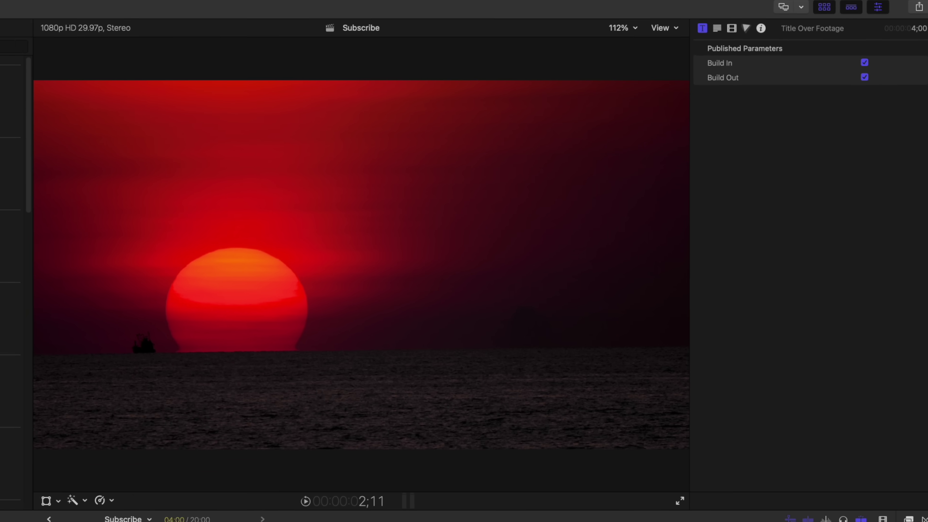
key(space)
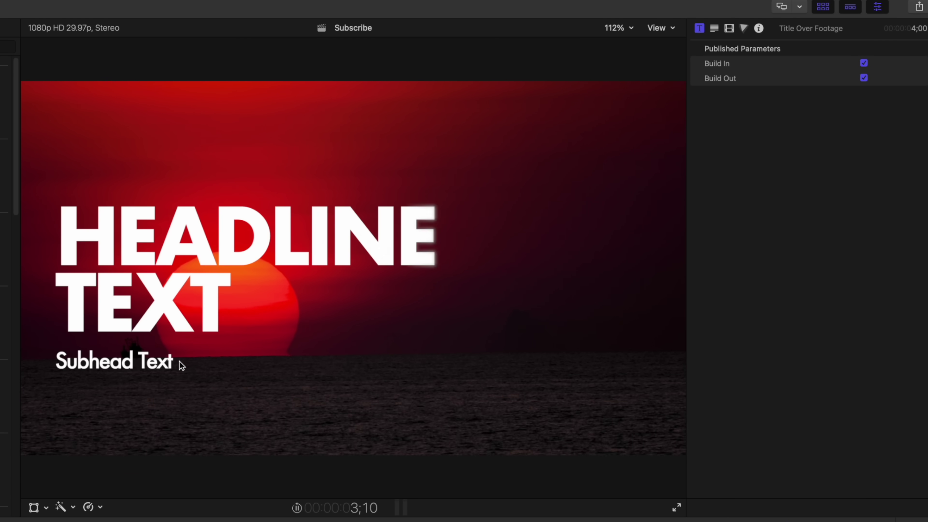
click(187, 240)
click(714, 28)
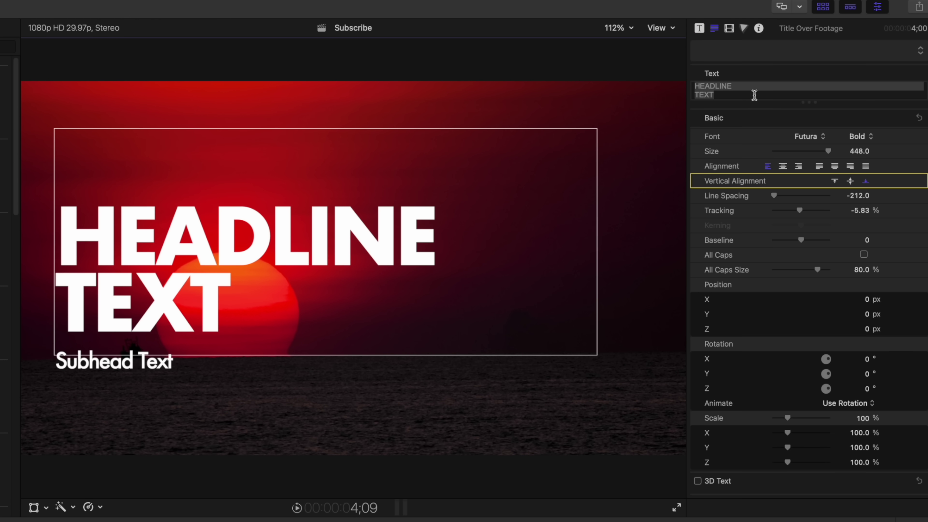
click(748, 97)
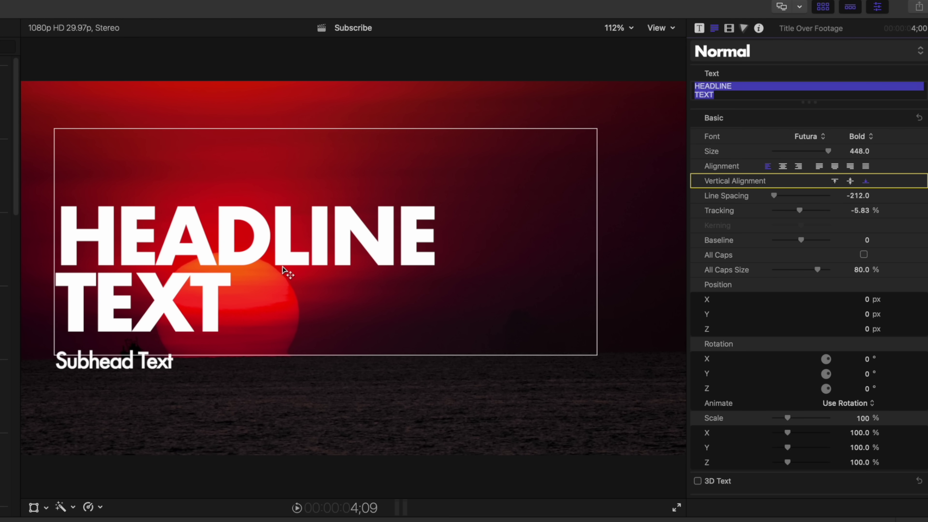
key(Tab)
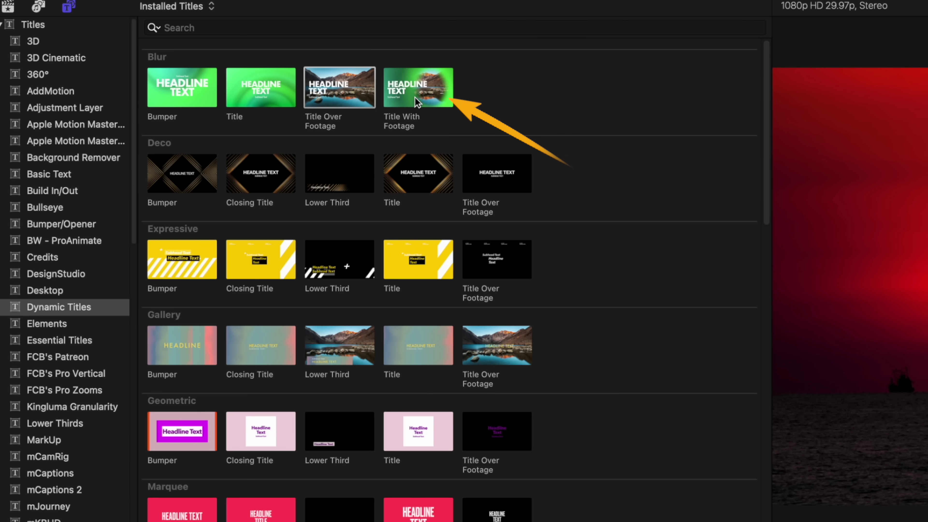
Step: Place the Blur Title With Footage above the sunset clip and step back ten frames
drag(416, 102, 360, 521)
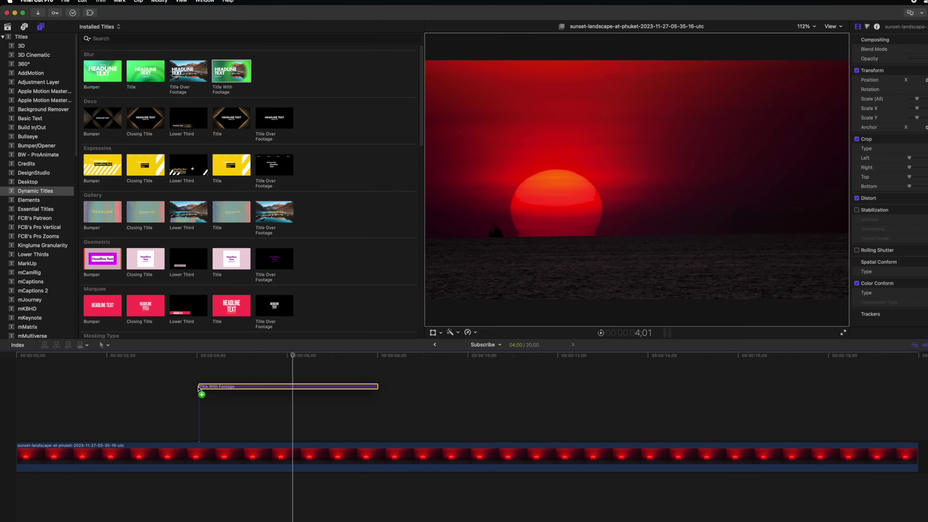
drag(198, 388, 200, 402)
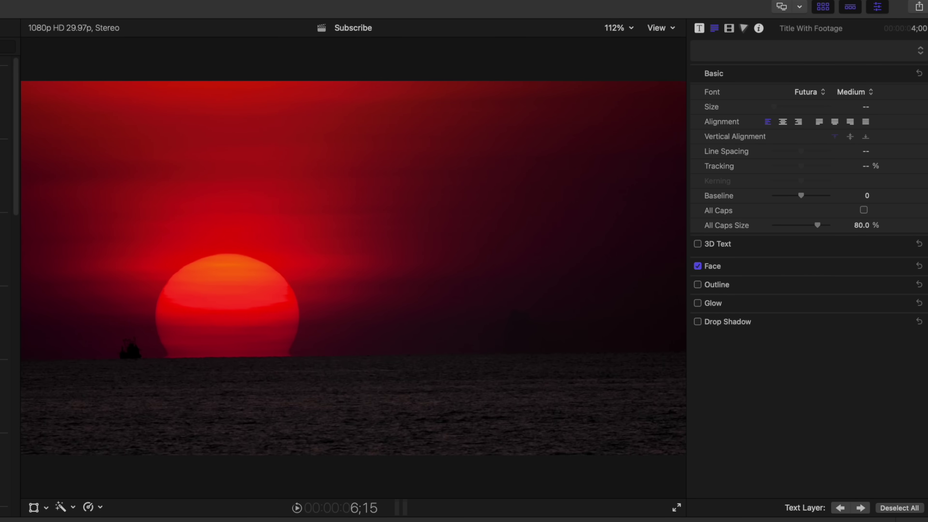
key(shift+Left)
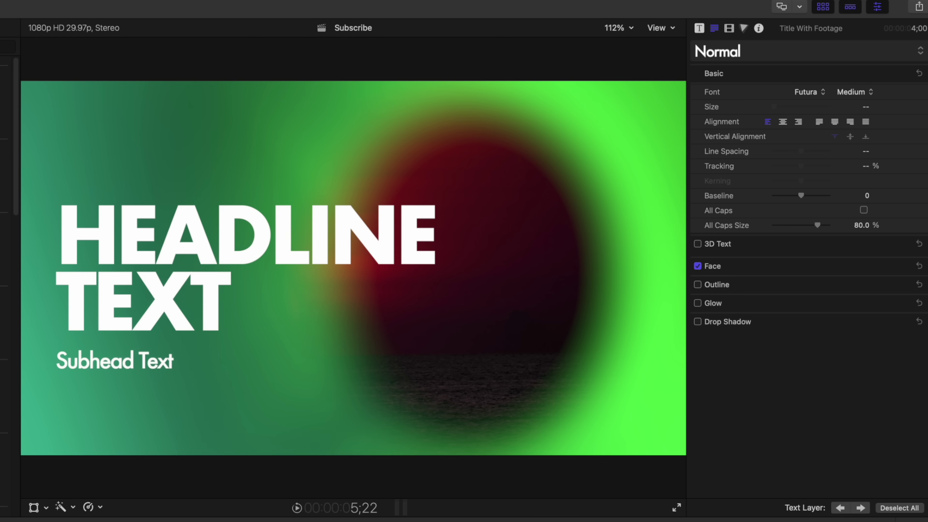
Step: Shift the sunset clip to the right using its on-screen transform controls
key(super+Down)
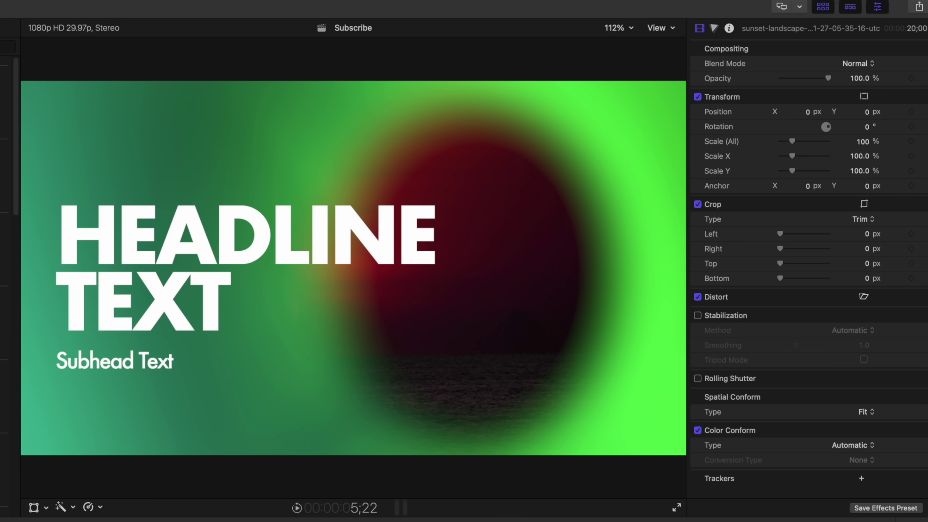
key(shift+t)
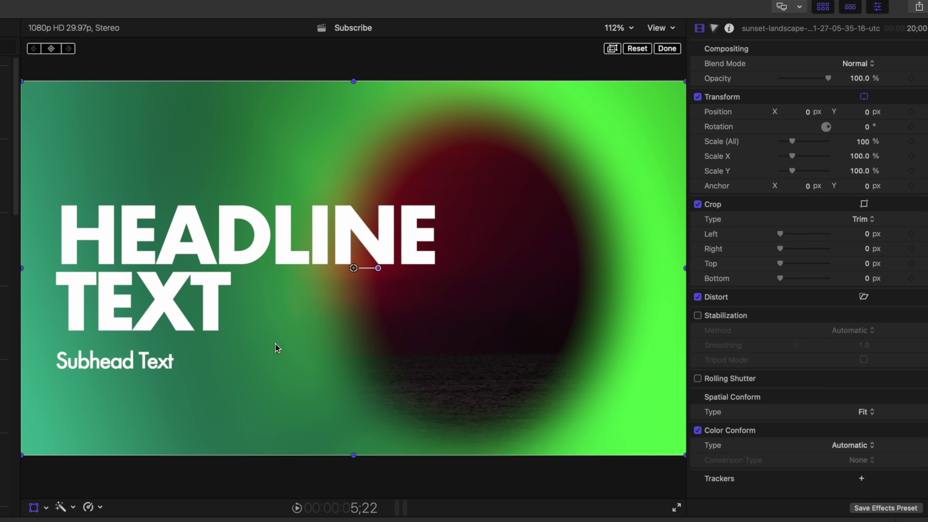
drag(354, 268, 596, 260)
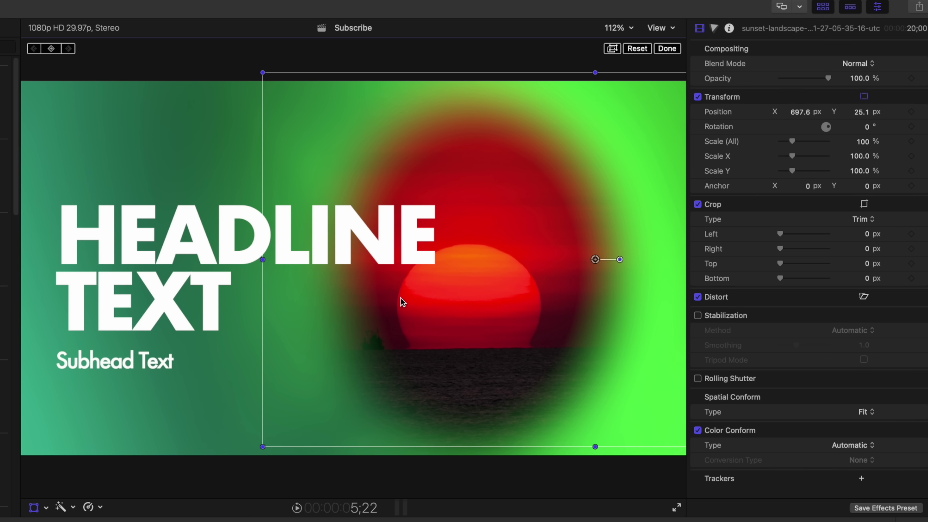
click(668, 48)
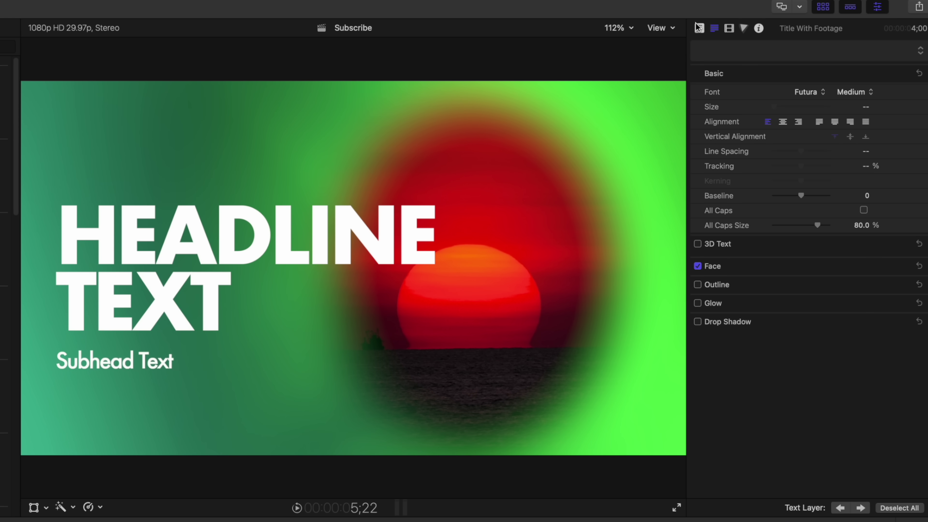
click(699, 27)
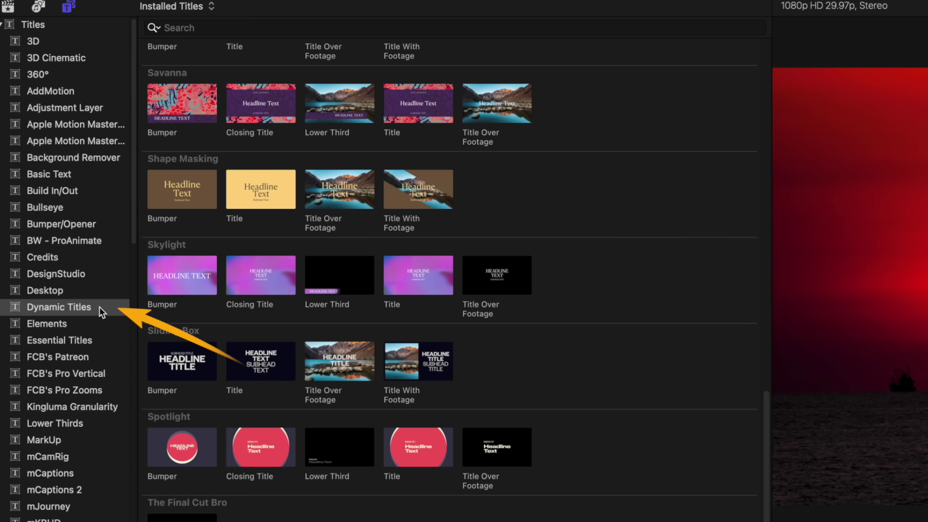
Step: Add Sliding Box Title With Footage from Dynamic Titles over the clip and preview it
click(92, 288)
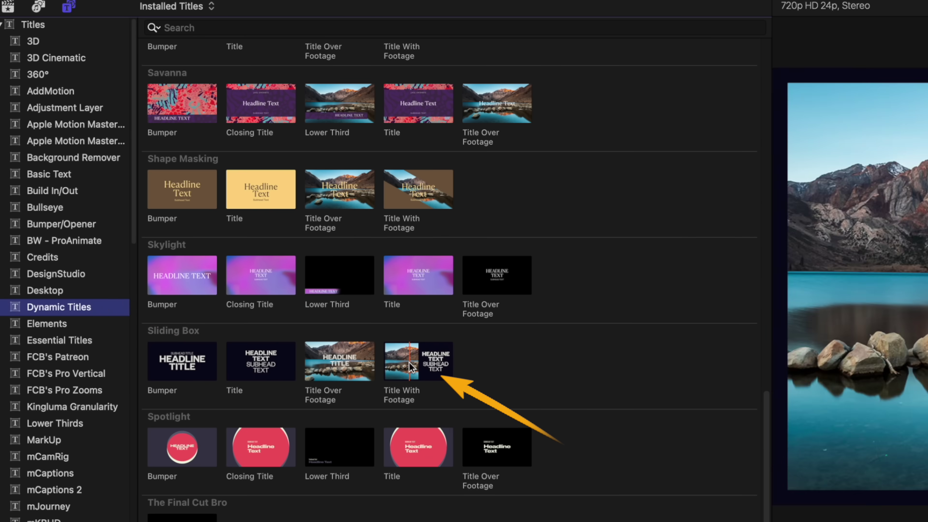
drag(411, 343, 322, 521)
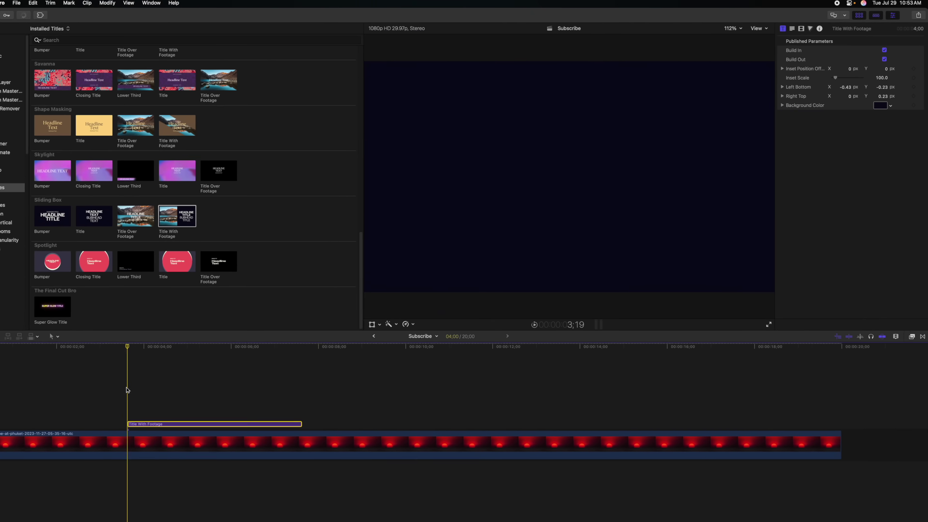
key(space)
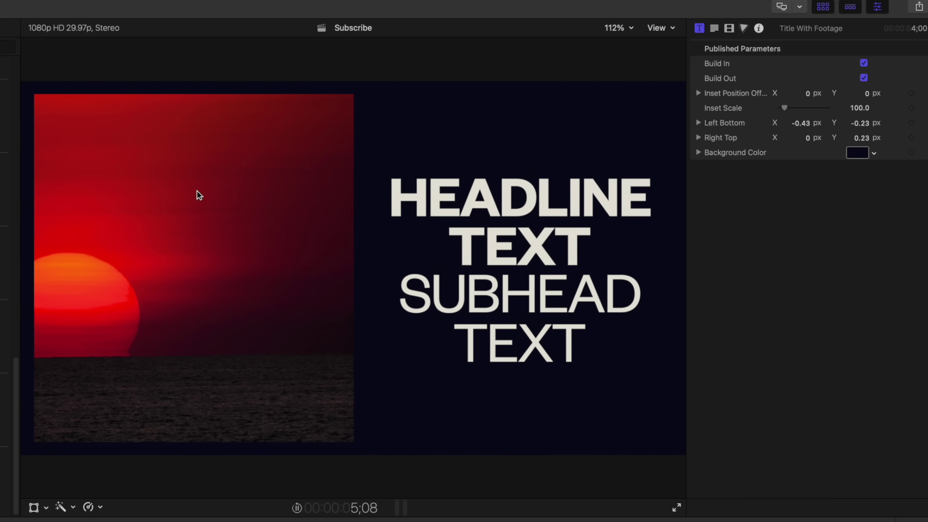
key(space)
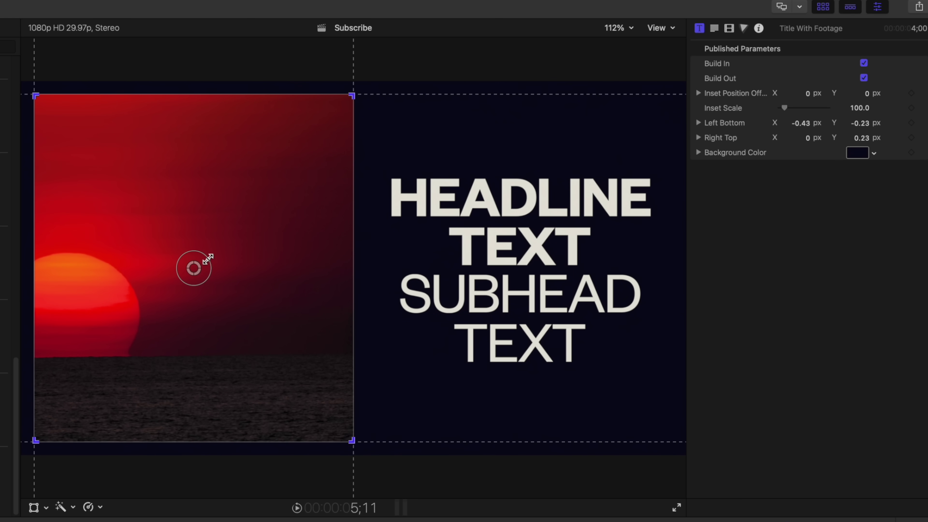
Step: Enlarge the inset footage to 153.4, adjust its framing, and turn off Build In
drag(208, 259, 408, 220)
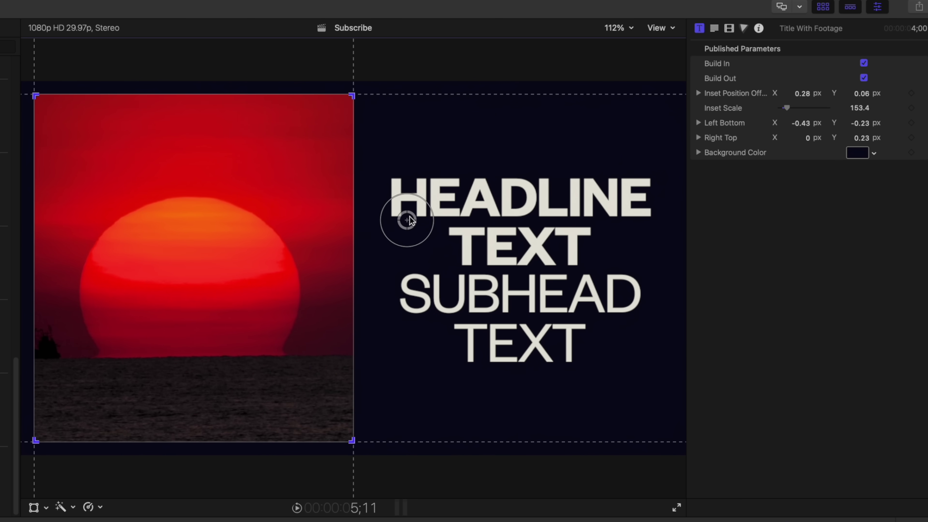
mouse_move(353, 95)
mouse_down()
mouse_move(290, 141)
mouse_move(187, 260)
mouse_move(435, 60)
mouse_move(265, 162)
mouse_move(388, 100)
mouse_move(353, 94)
mouse_up()
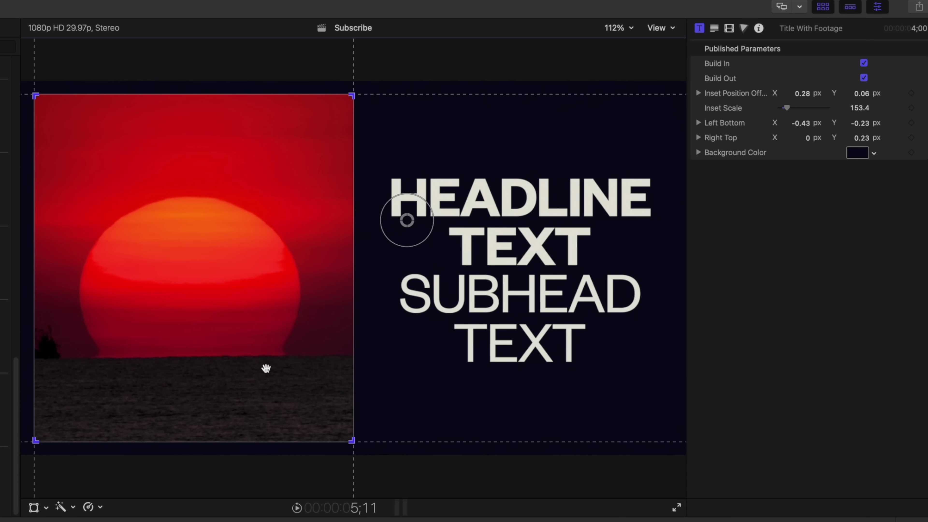
key(/)
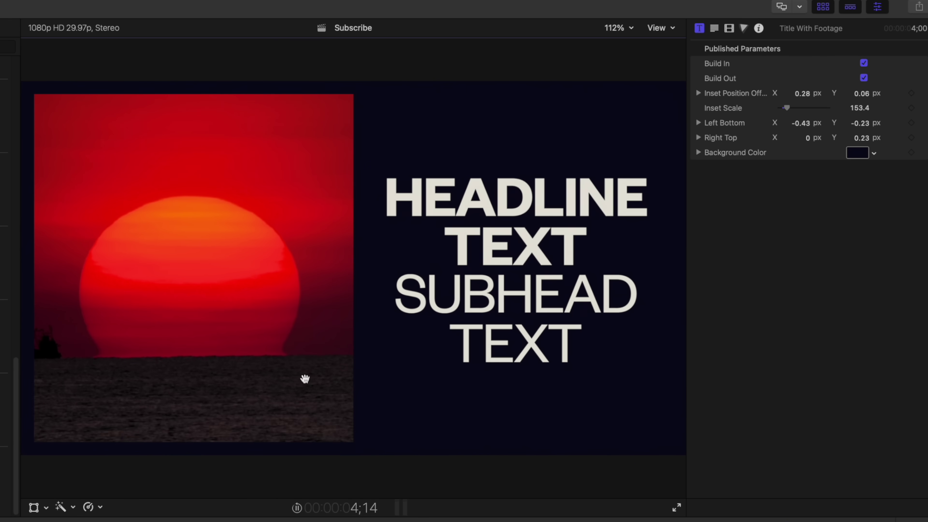
click(863, 63)
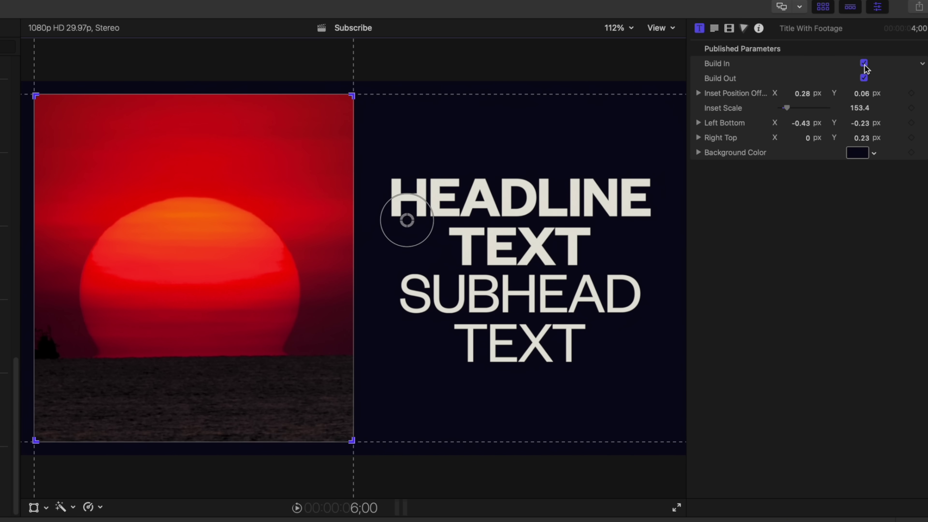
key(/)
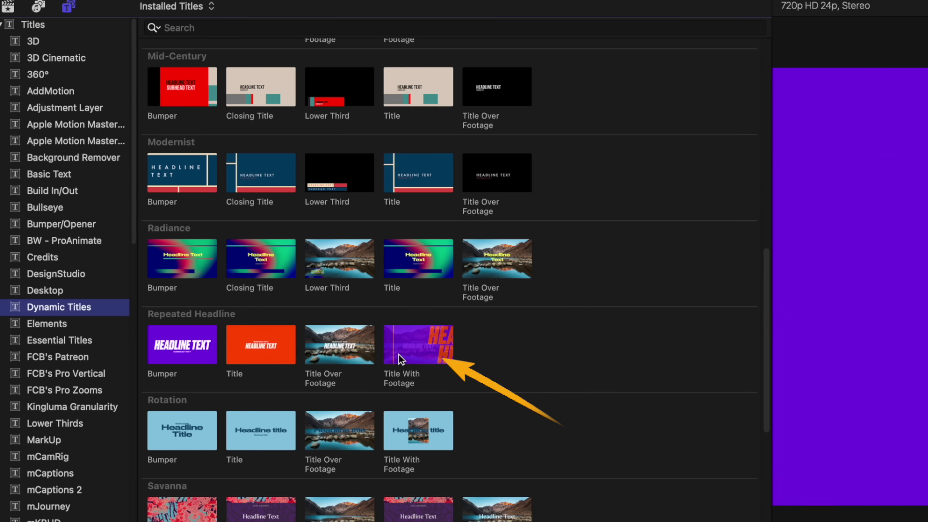
Step: Place Repeated Headline's Title With Footage on the timeline above the sunset clip
drag(395, 350, 391, 380)
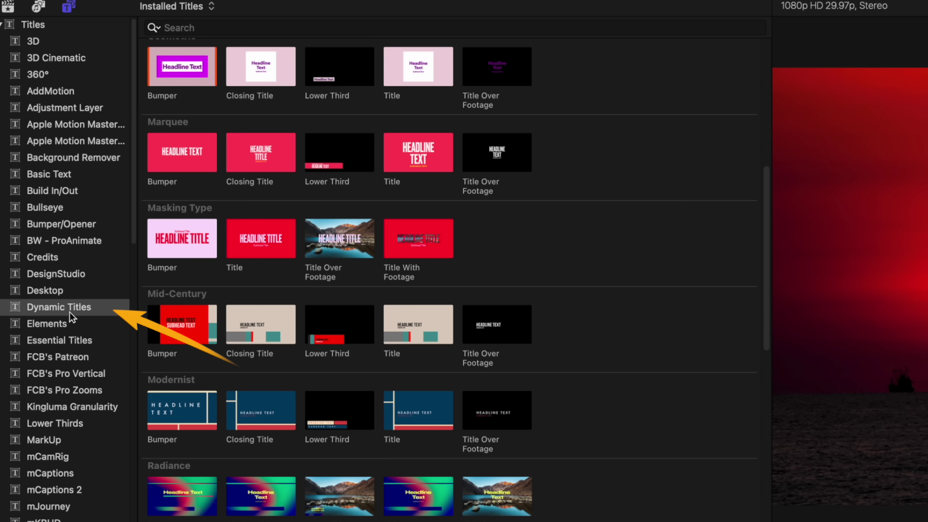
Step: Choose Masking Type's Title Over Footage in the Dynamic Titles browser
click(322, 247)
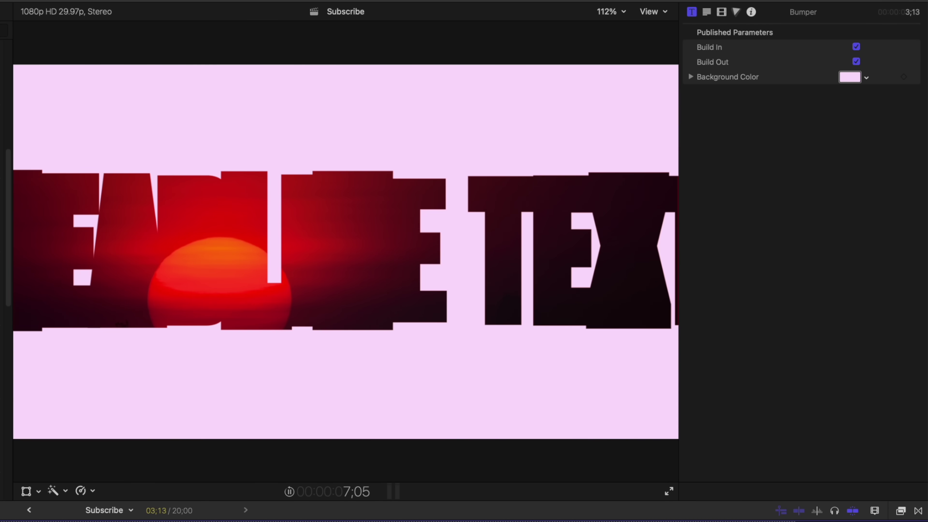
Step: Select the Bumper's HEADLINE TEXT for editing and play its build-in animation
double_click(280, 290)
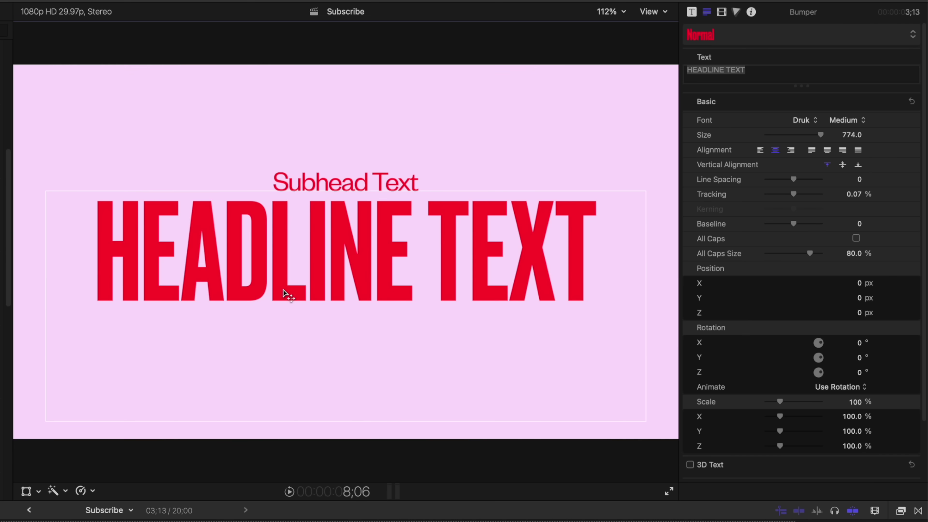
key(space)
key(space)
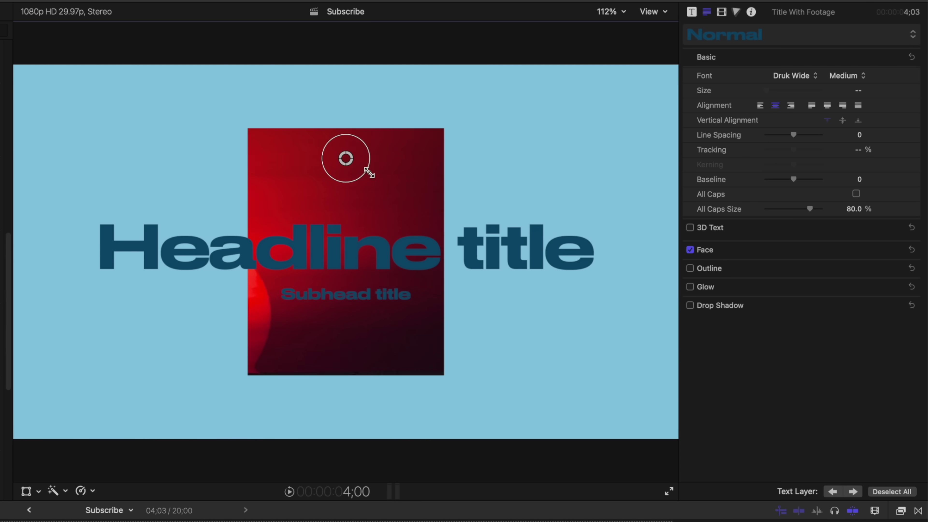
Step: Frame the sun and horizon in the Rotation title's inset and set it to enter from Bottom
drag(552, 121, 631, 108)
mouse_move(467, 138)
mouse_down()
mouse_move(581, 101)
mouse_move(592, 88)
mouse_move(586, 99)
mouse_move(520, 115)
mouse_move(528, 111)
mouse_up()
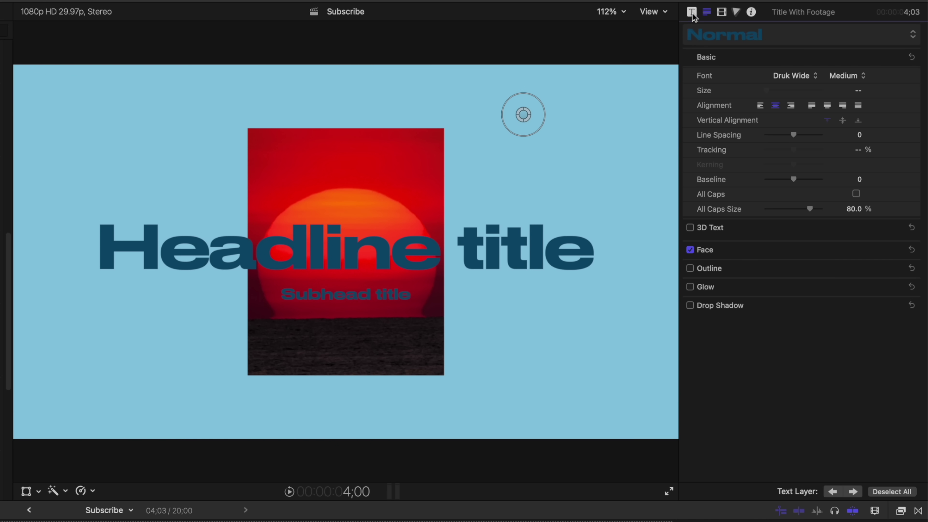
click(692, 14)
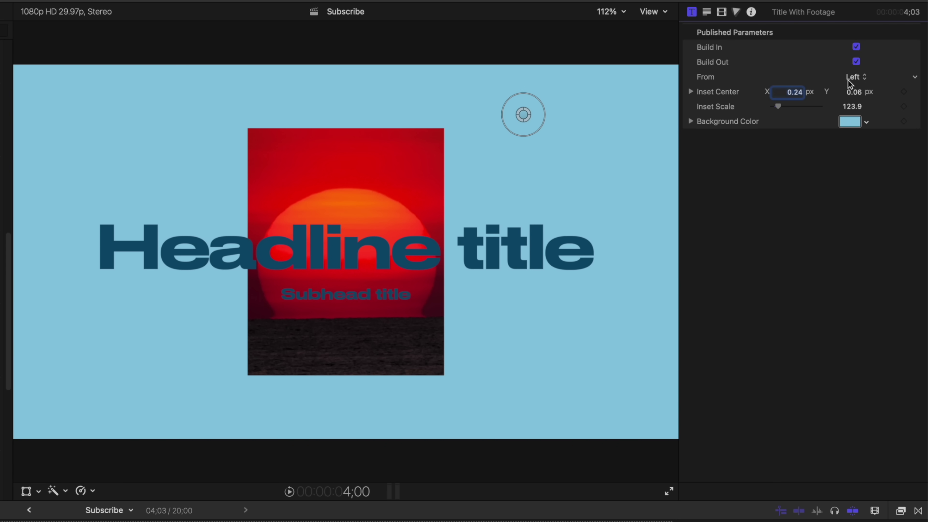
click(855, 77)
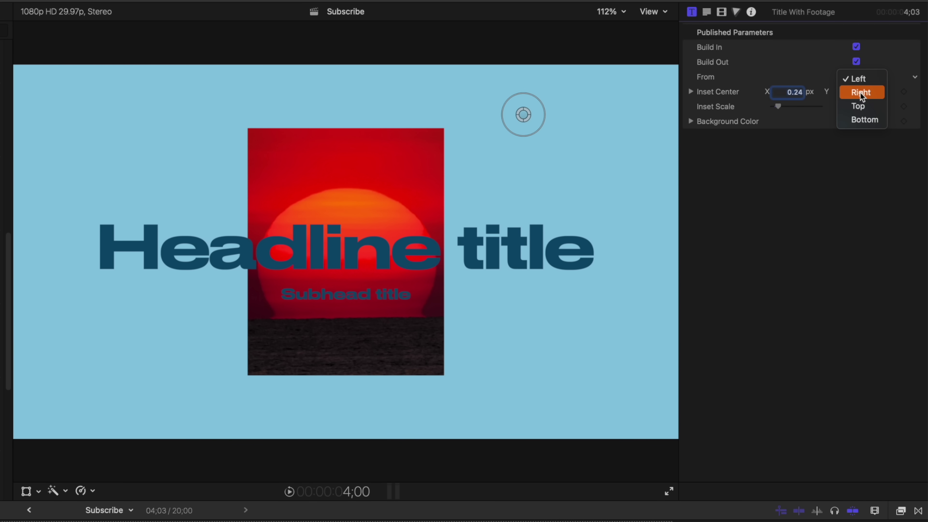
click(864, 119)
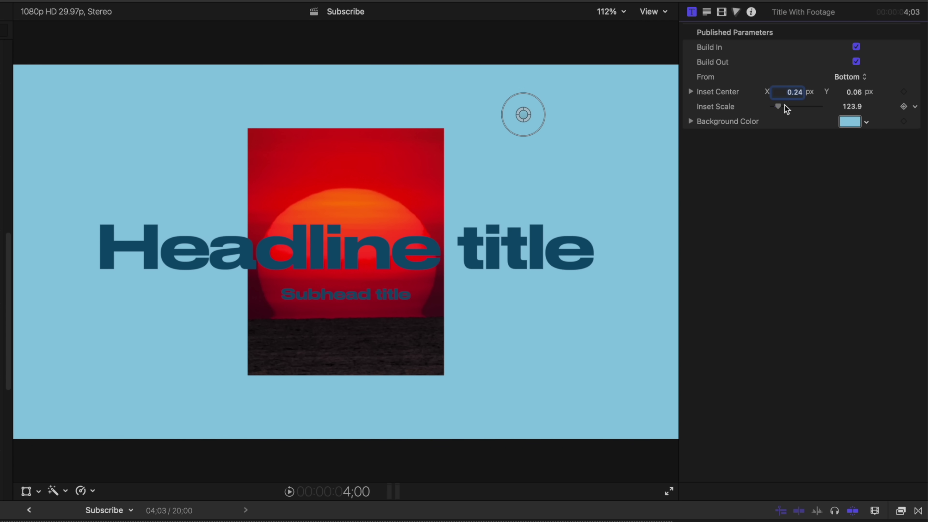
Step: Adjust the inset scale, sample the dark sea colour as Background Color, and play the title
drag(783, 106, 779, 109)
click(845, 124)
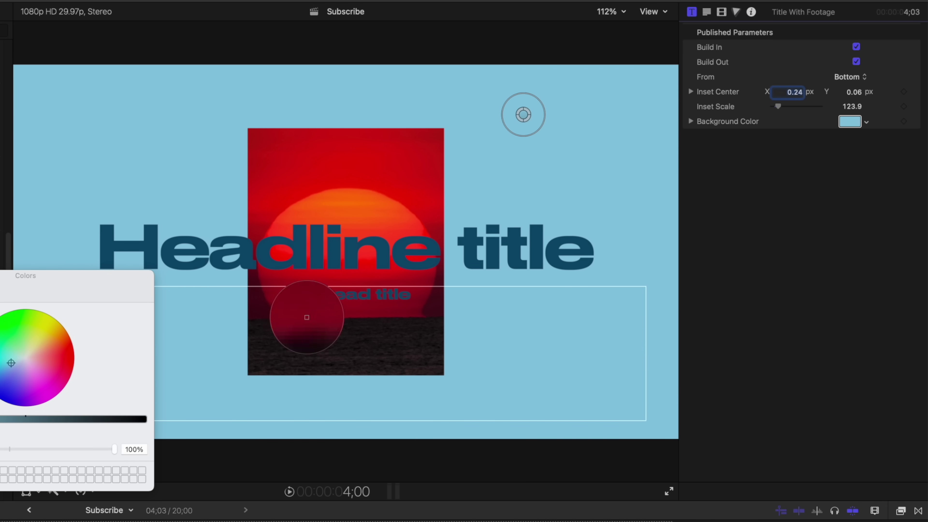
click(308, 333)
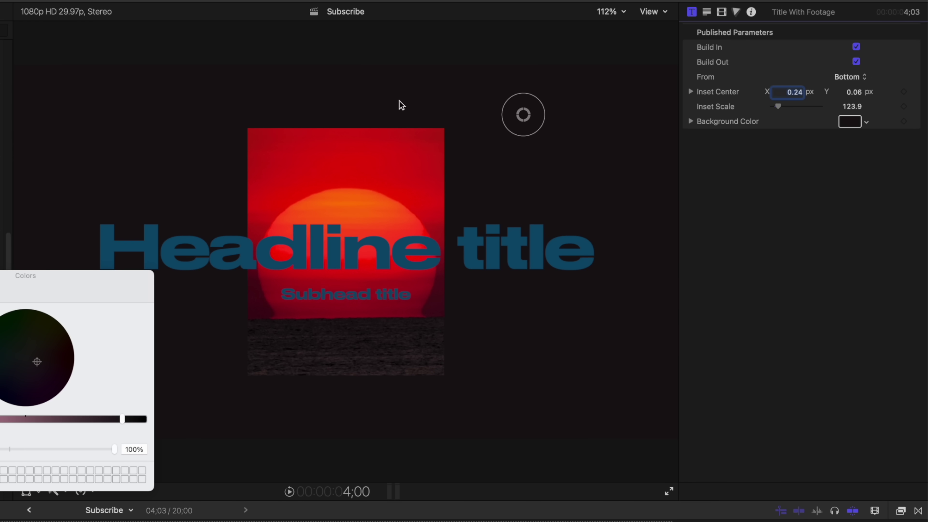
key(space)
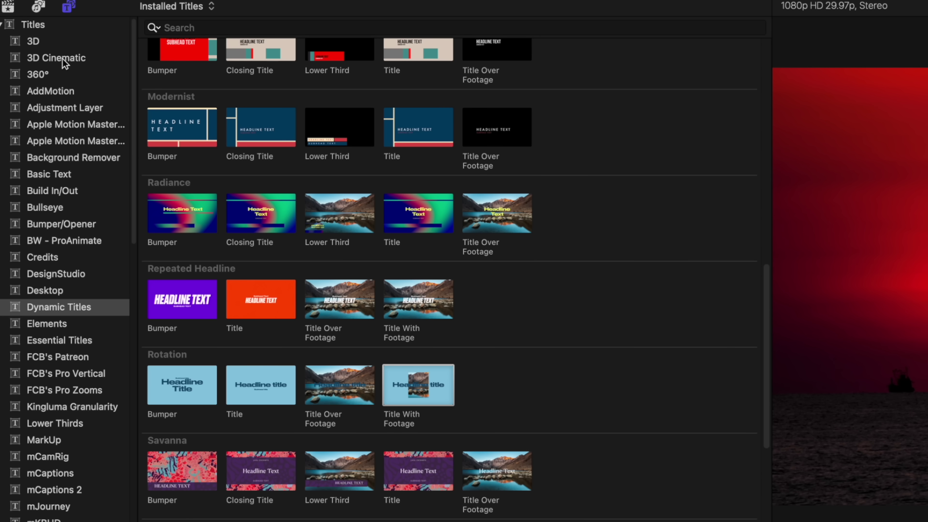
Step: Add the Custom 3D title from the 3D collection above the sunset clip
click(43, 39)
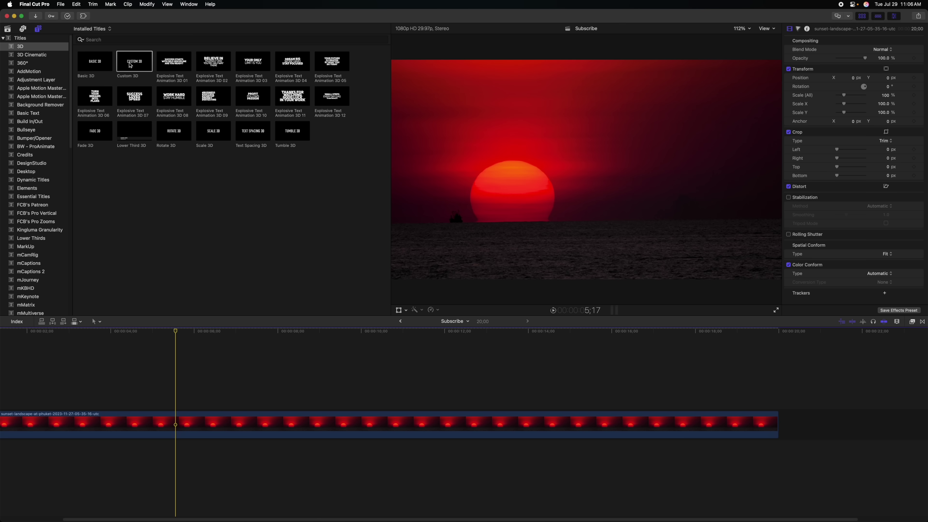
drag(125, 61, 169, 358)
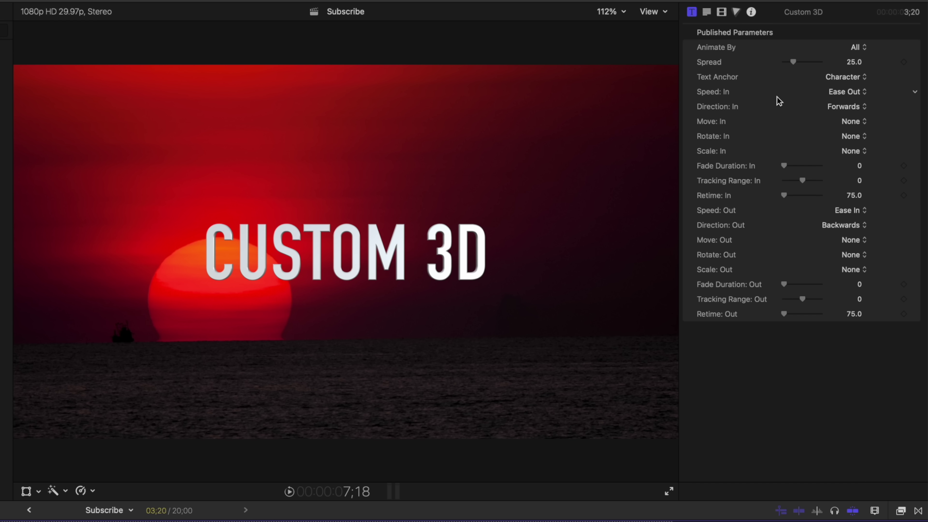
Step: Raise Spread to 39.64 and set Move In to Zoom Up, Rotate In to Backwards, Scale In to Shrink
drag(793, 62, 798, 62)
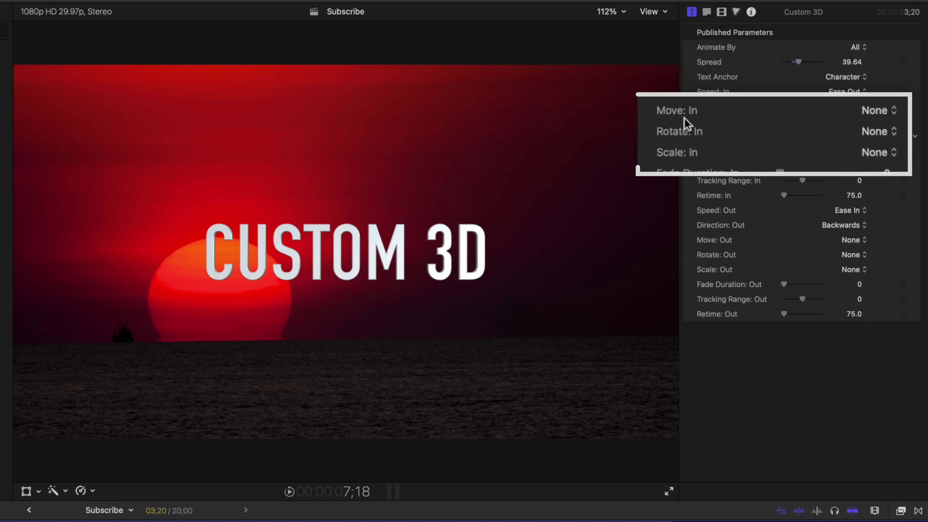
click(854, 123)
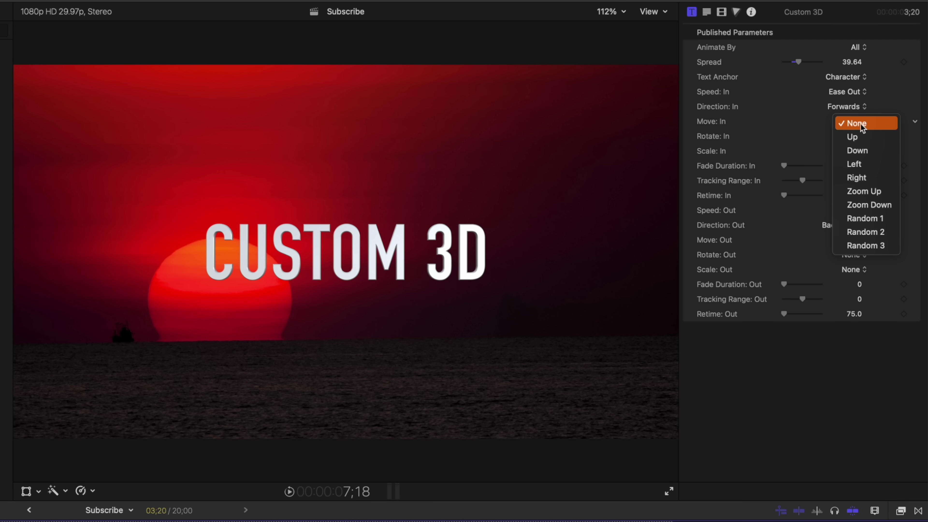
click(878, 194)
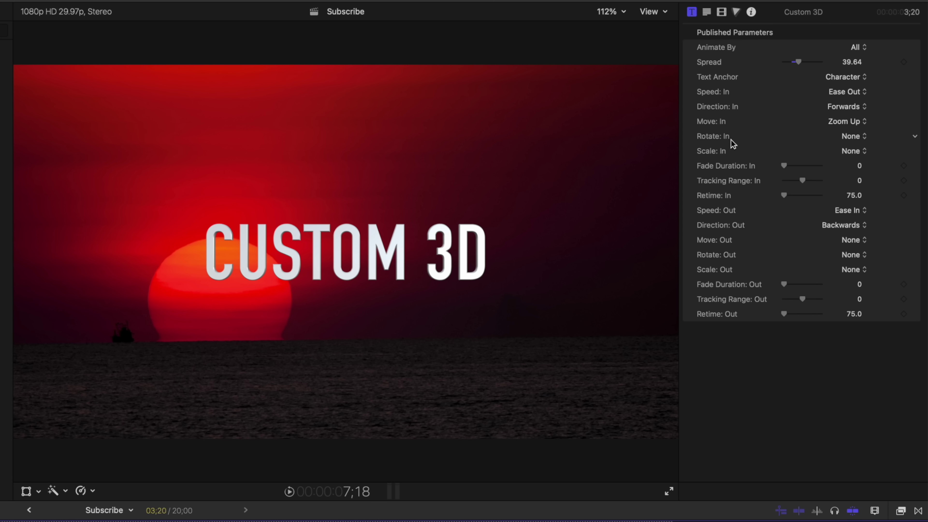
click(847, 137)
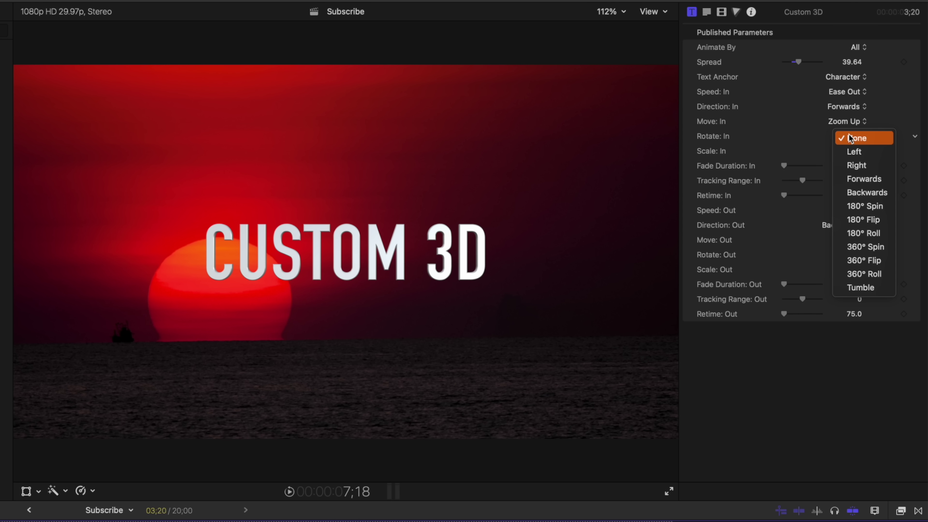
click(873, 194)
click(854, 152)
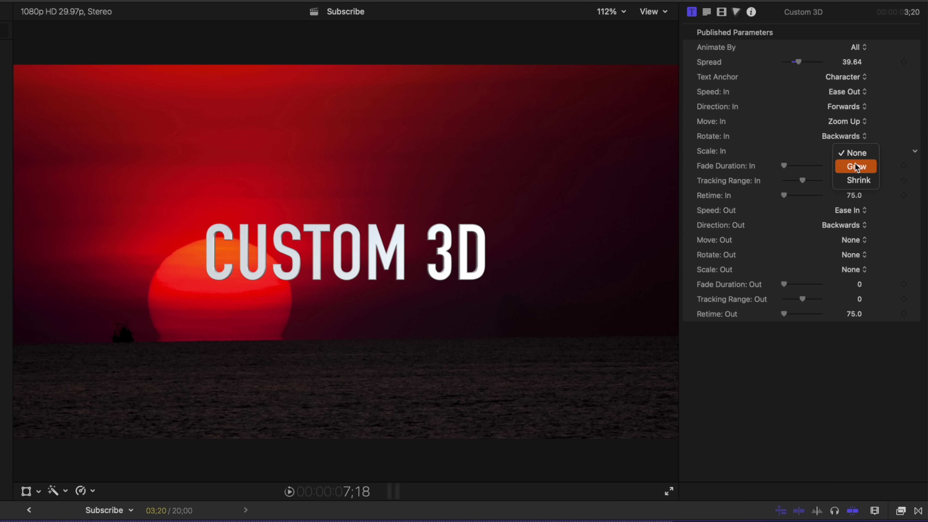
click(866, 182)
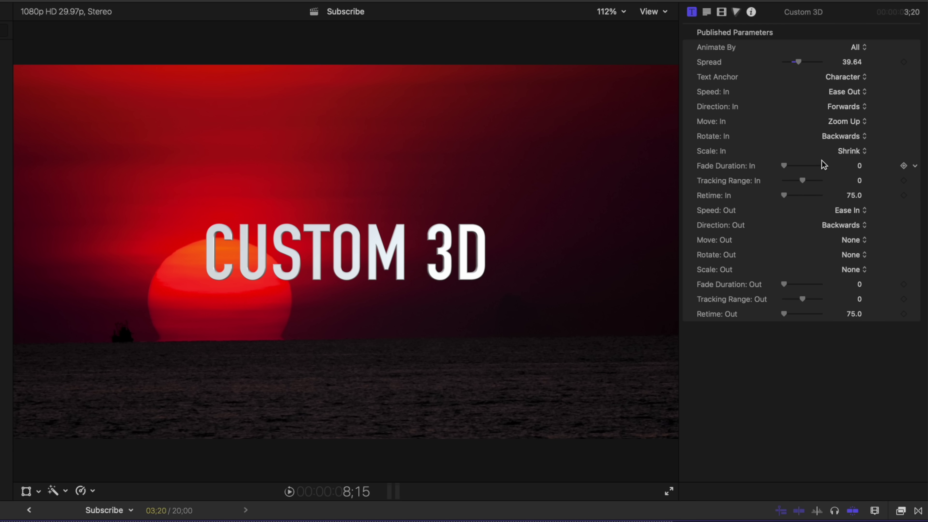
Step: Try Move In Random 1, Rotate In 180° roll and Scale In Grow for the letters
click(828, 122)
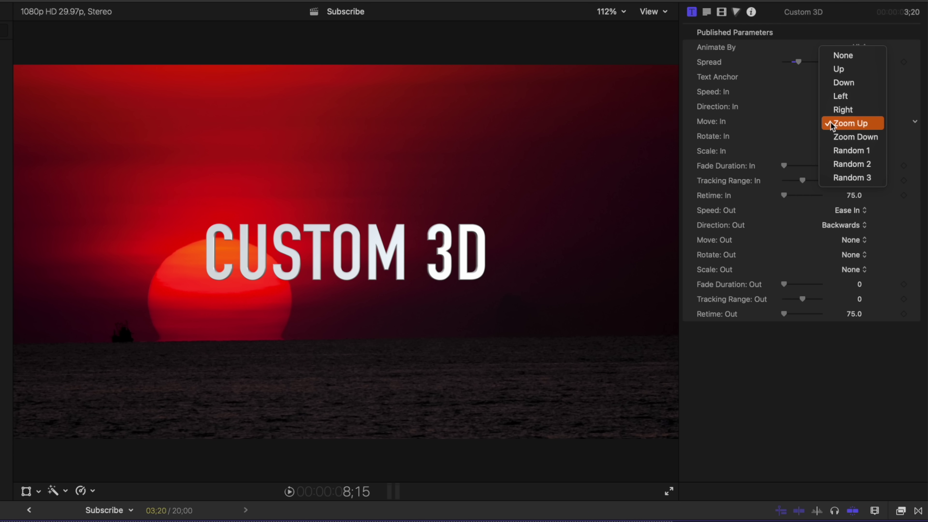
click(843, 151)
click(832, 141)
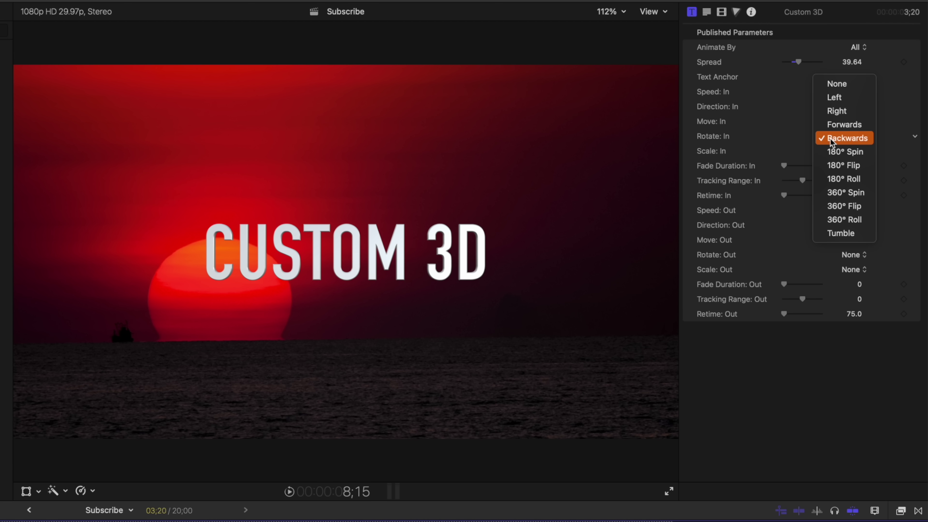
click(837, 180)
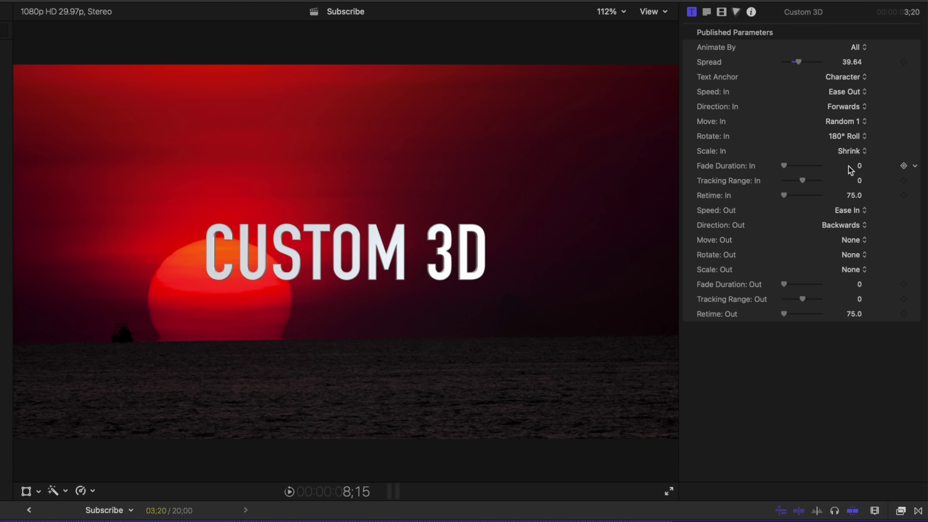
click(844, 155)
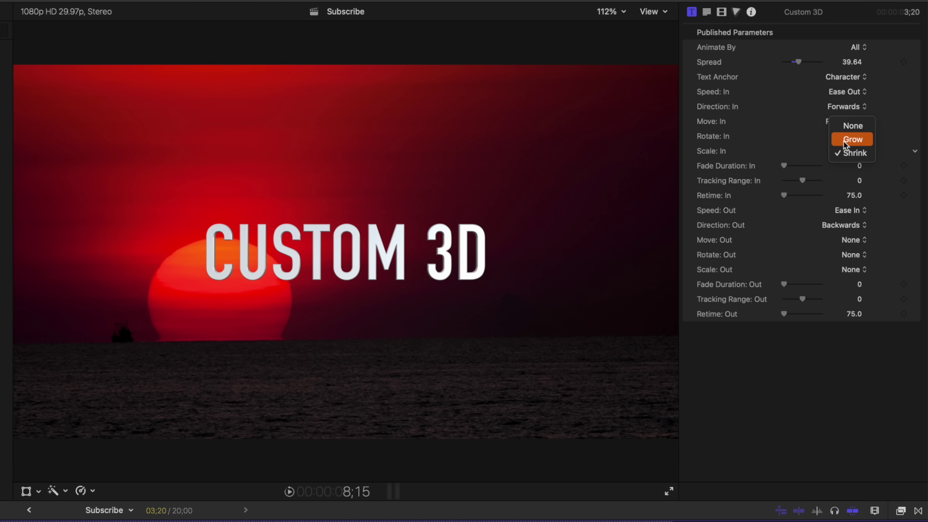
click(844, 141)
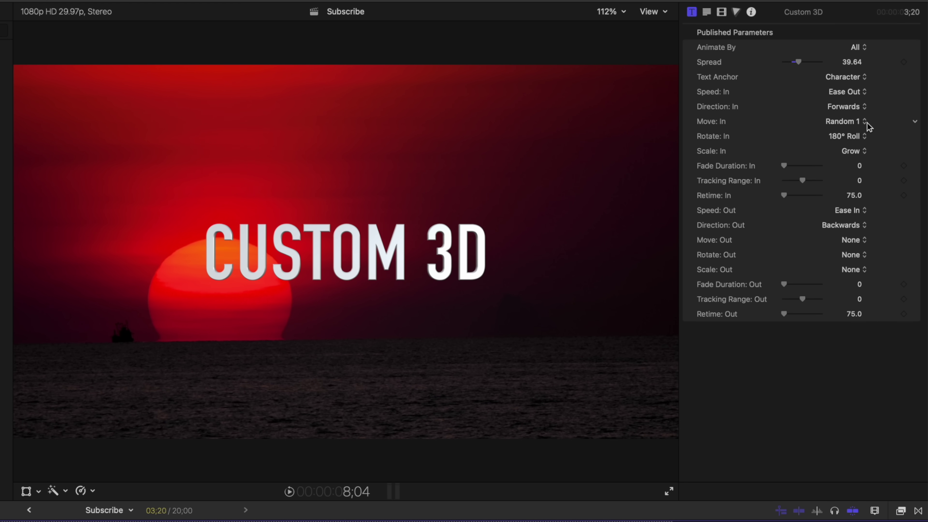
Step: Set Direction In to Random, Move In to Right, Rotate In to Tumble, Scale In to None, and preview
click(849, 109)
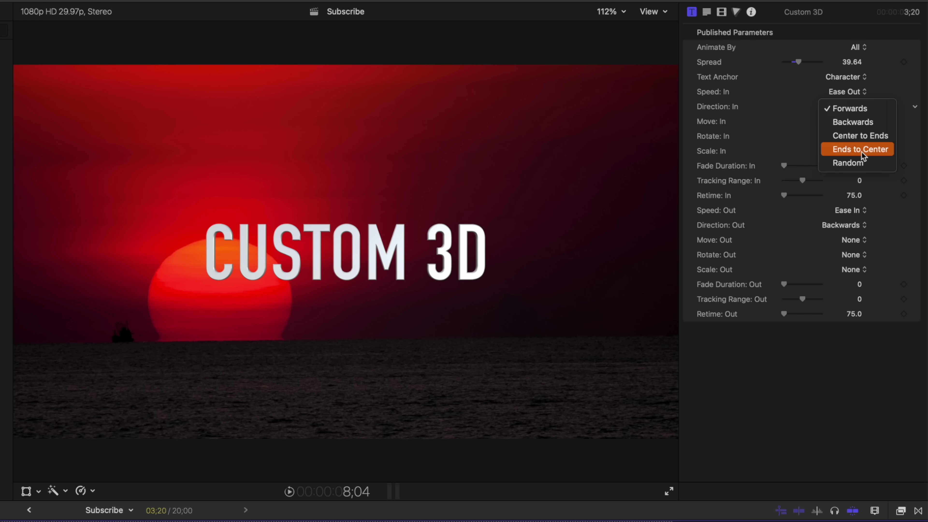
click(848, 162)
click(851, 122)
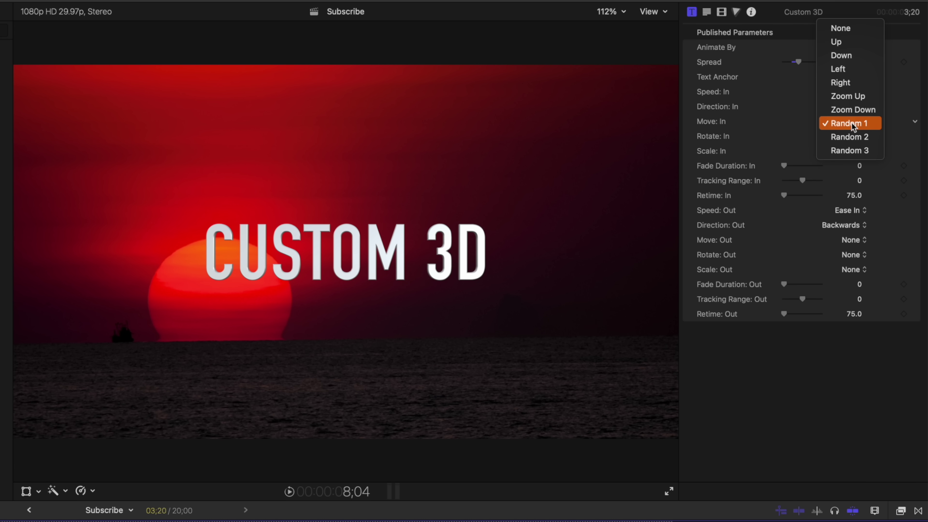
click(848, 84)
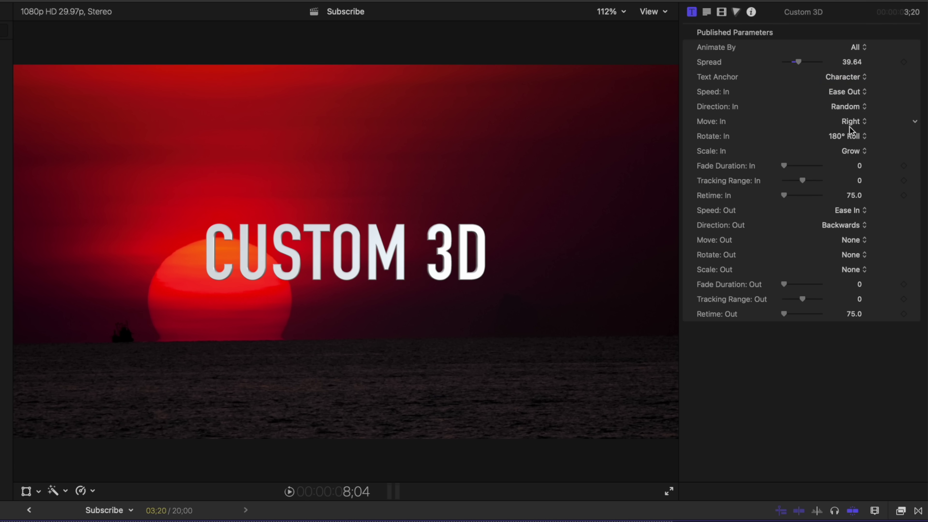
click(851, 136)
click(852, 186)
click(854, 151)
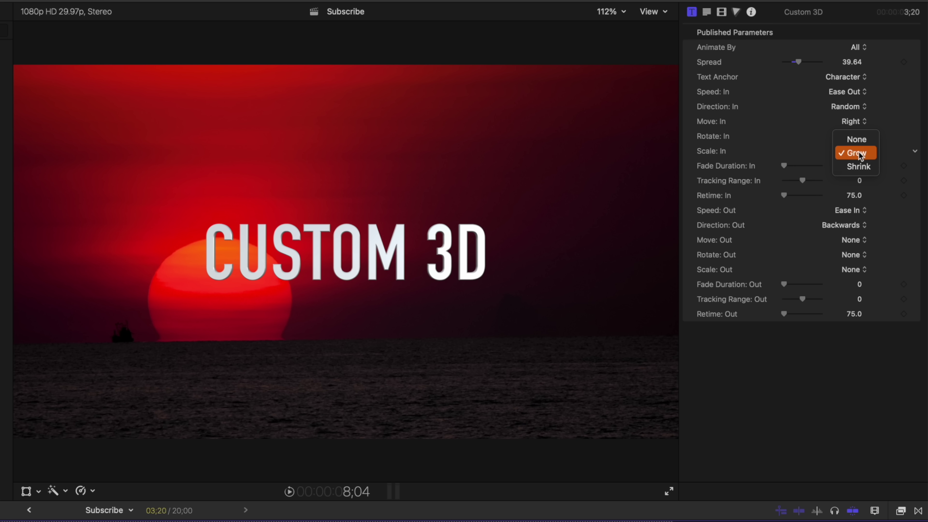
click(861, 140)
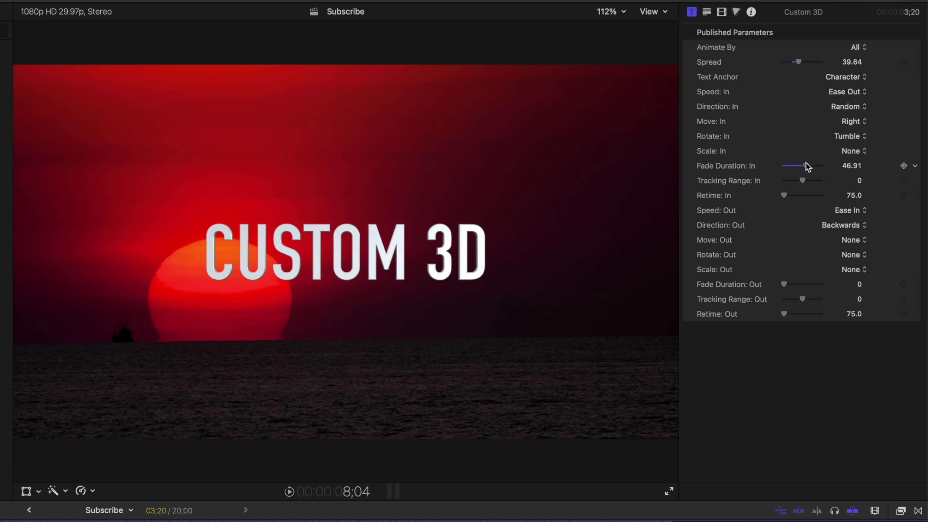
key(space)
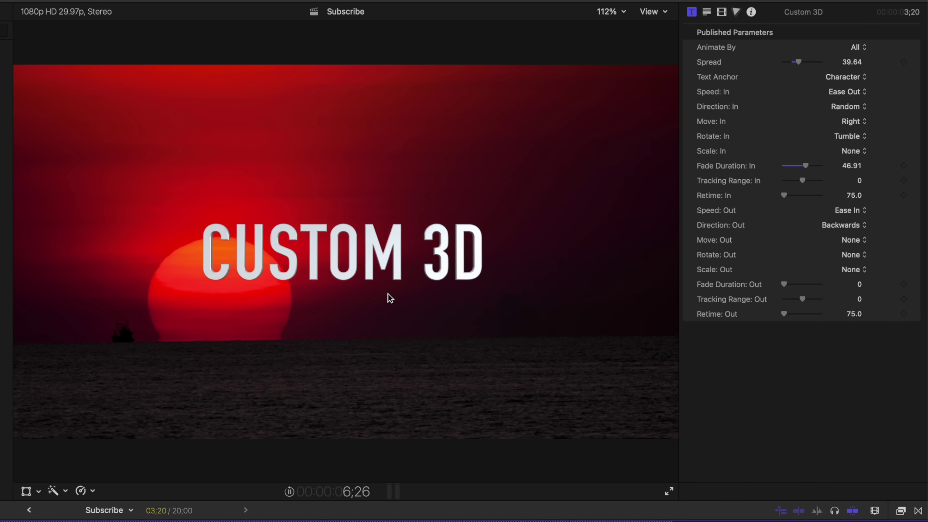
key(space)
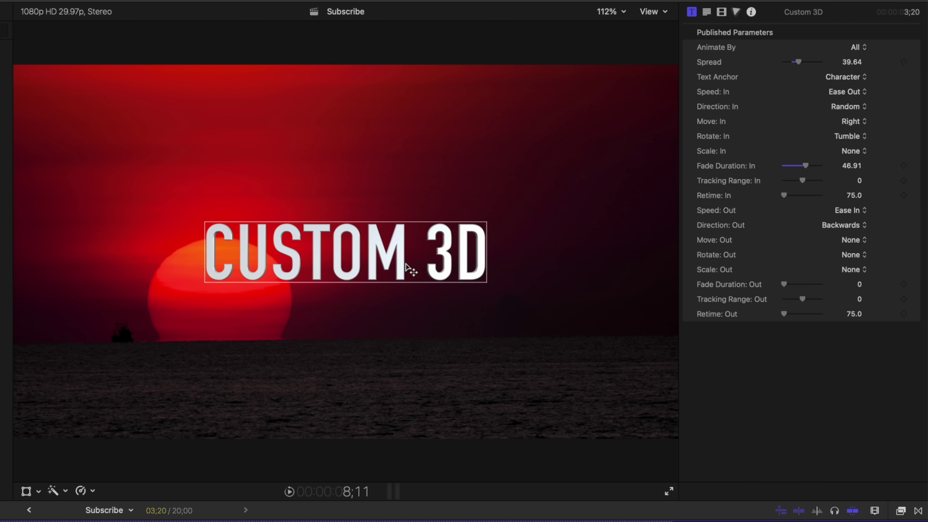
key(Tab)
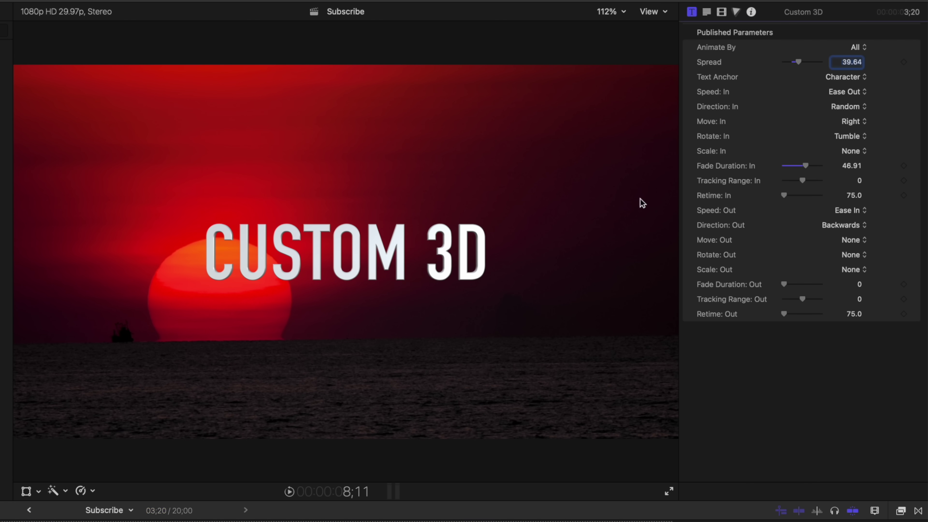
Step: Turn off 3D Text, make the face colour white, and preview the flat title
click(707, 12)
scroll(800, 347, down, 8)
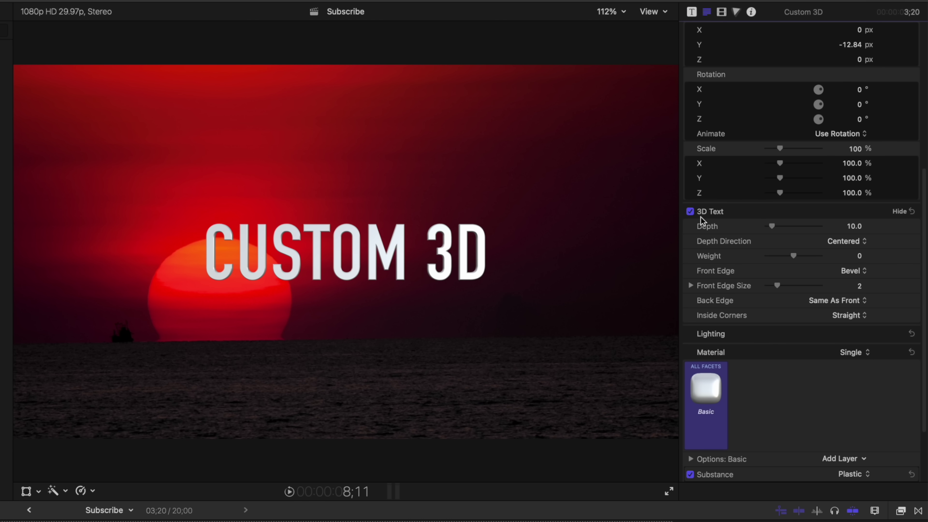
click(690, 211)
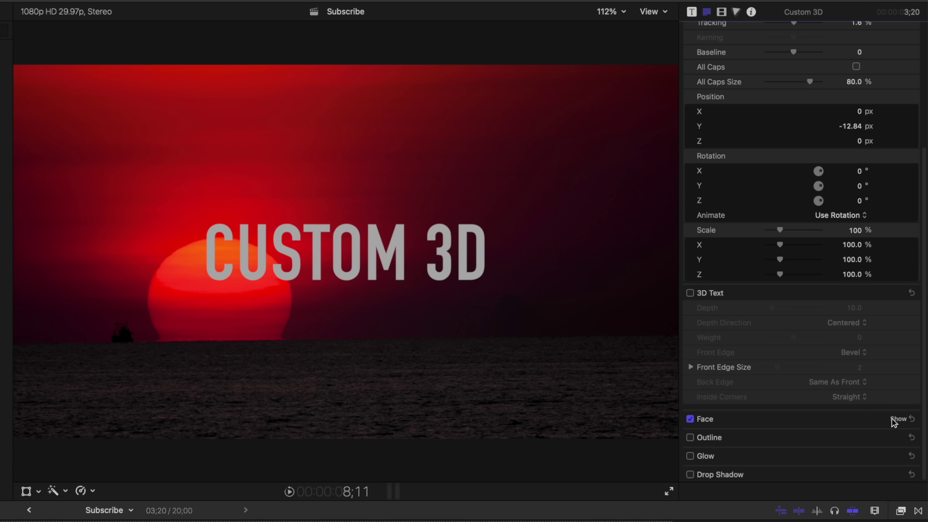
click(898, 419)
scroll(777, 414, down, 1)
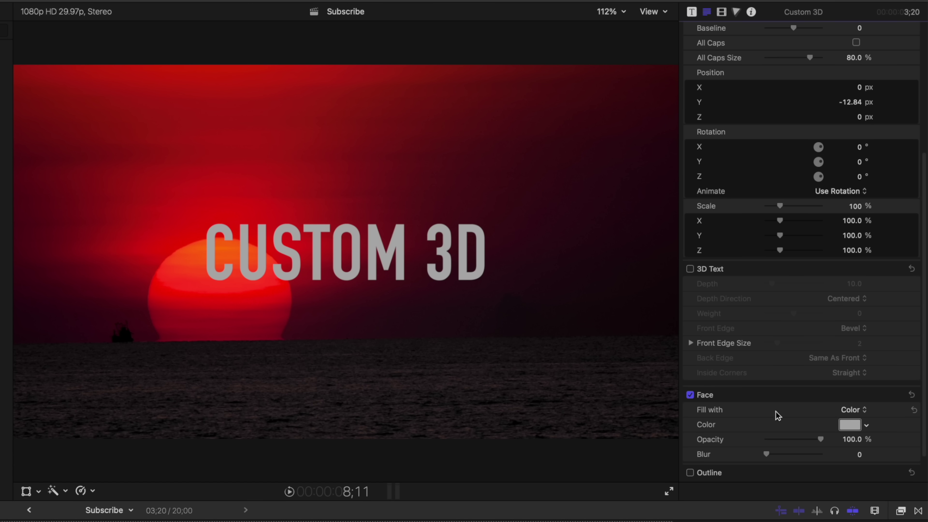
click(850, 424)
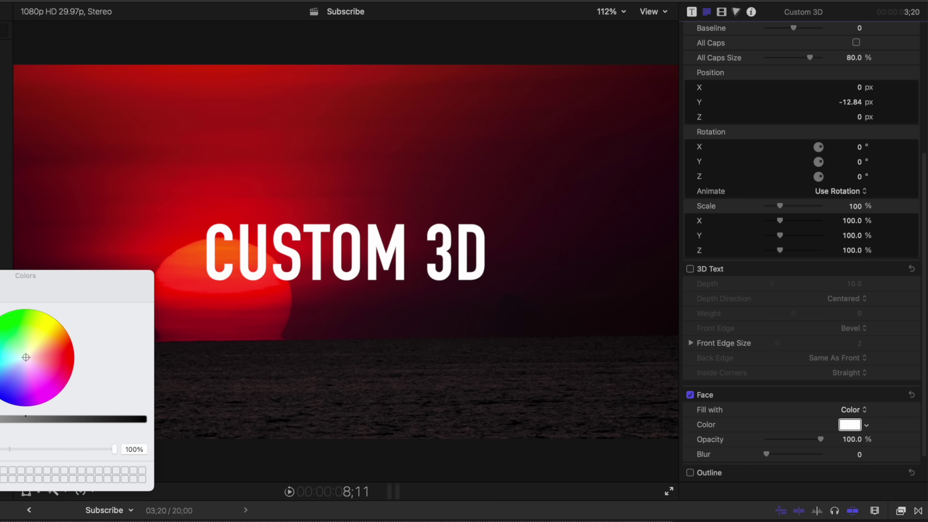
key(space)
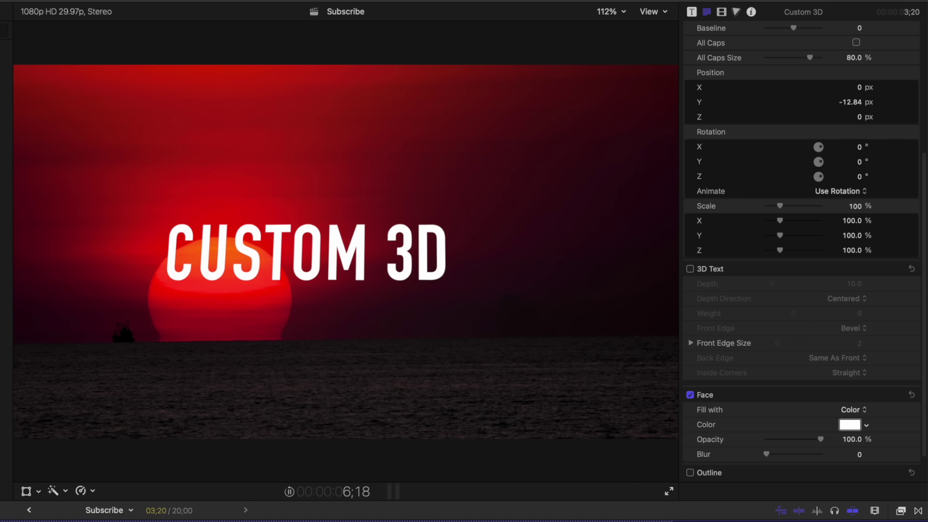